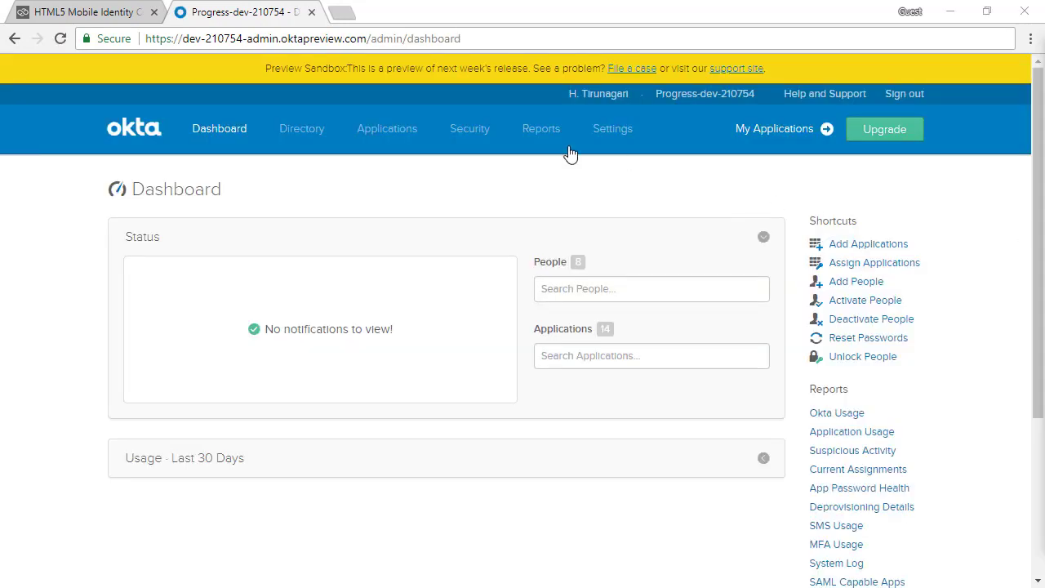
Bring up the Okta developer org's admin Dashboard showing 8 people and 14 applications.
mouse_move(486, 144)
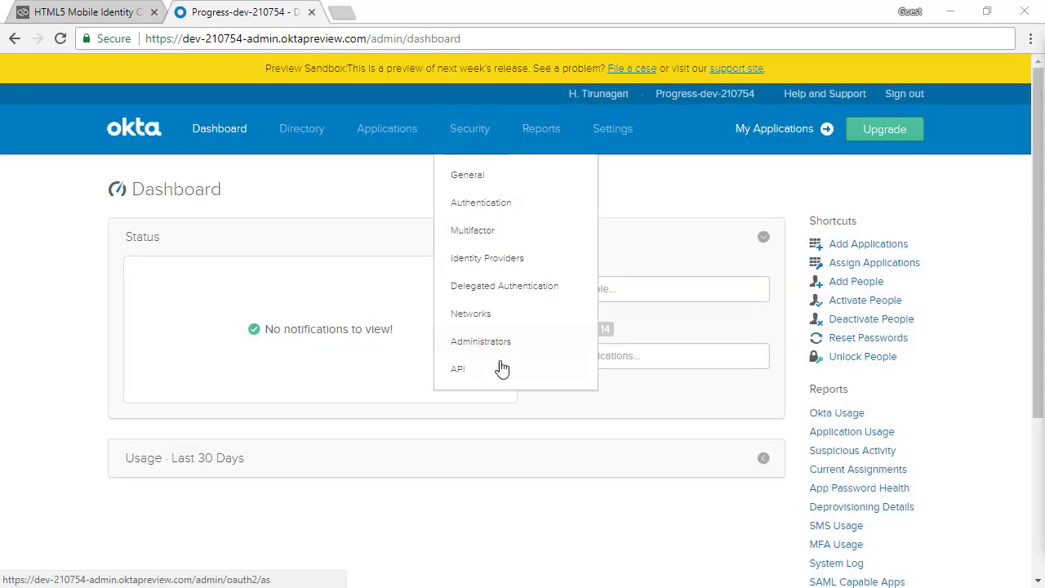
Create authorization server MyAuthServer with audience oeablapp, then check its Metadata URI document.
click(474, 377)
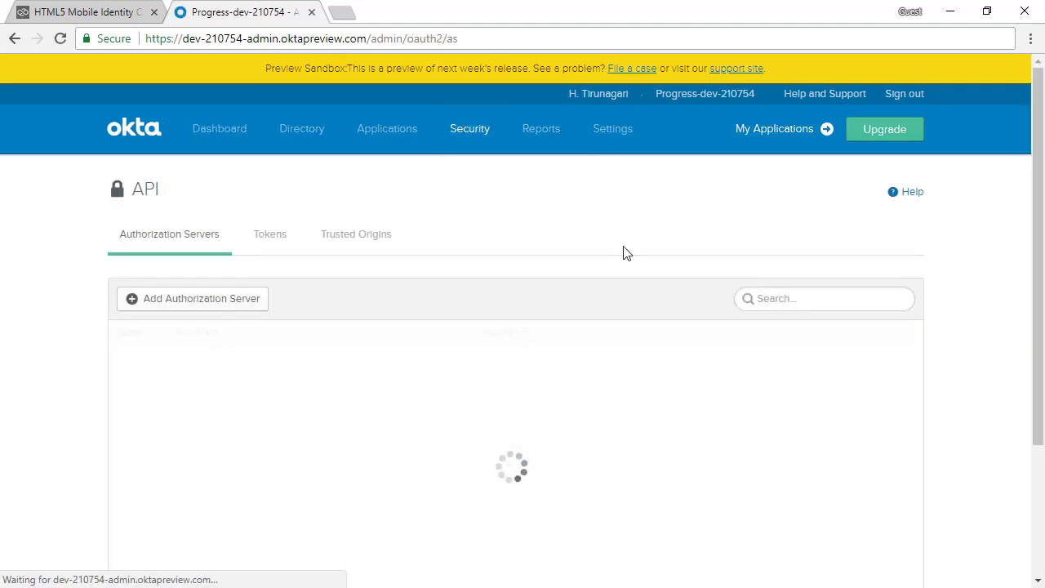
click(210, 300)
click(500, 275)
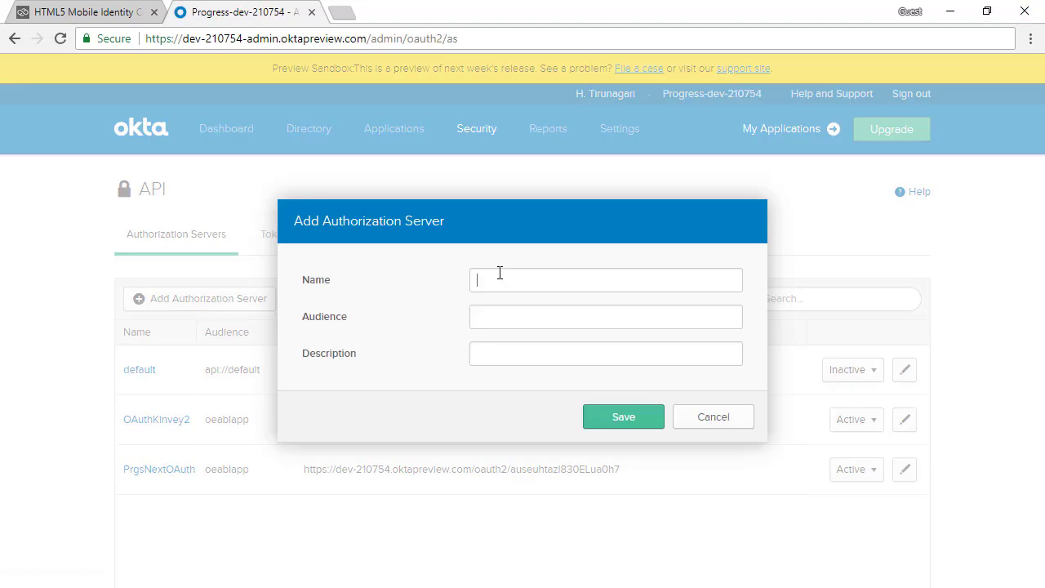
text(M)
text(yAuthServer)
text(oeablapp)
click(615, 417)
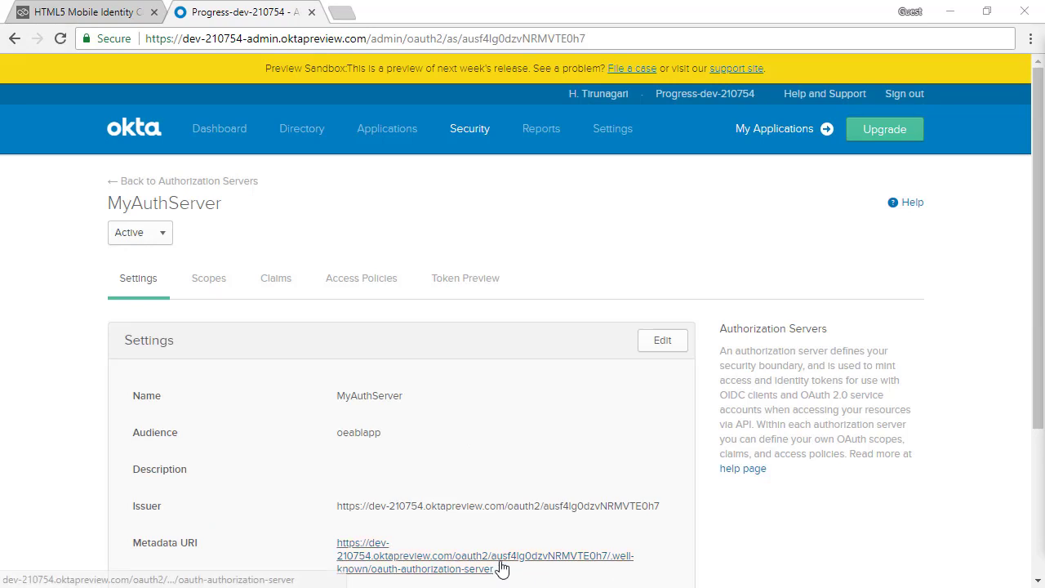
click(503, 567)
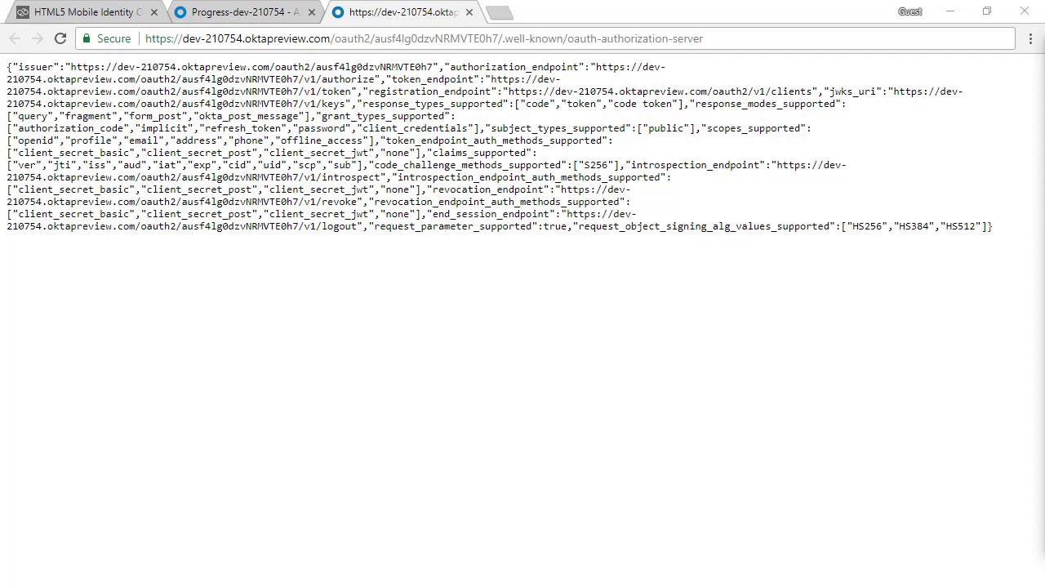
click(225, 23)
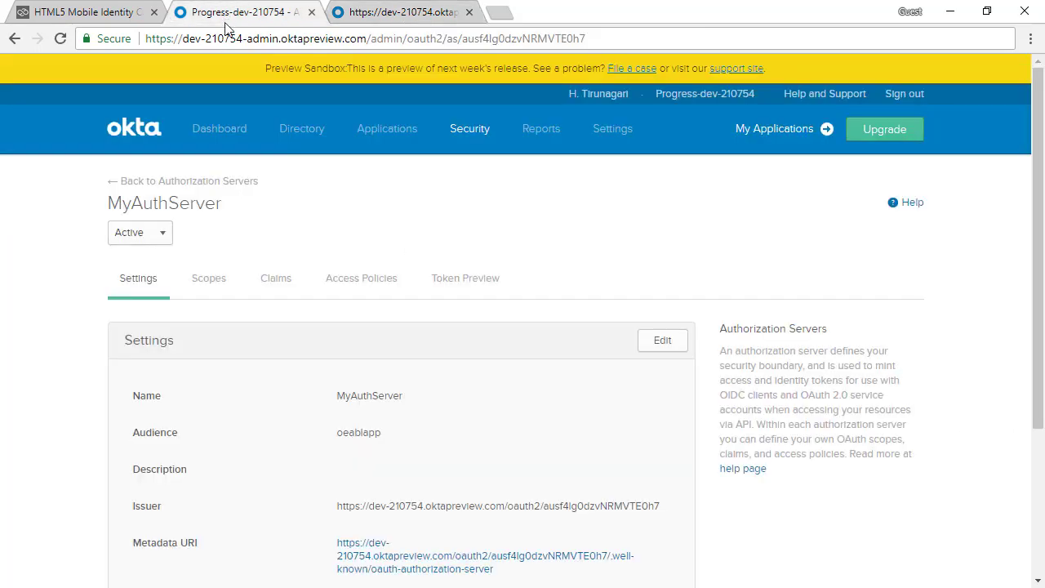
Start a new OpenID Connect web app integration from the Applications page.
mouse_move(352, 144)
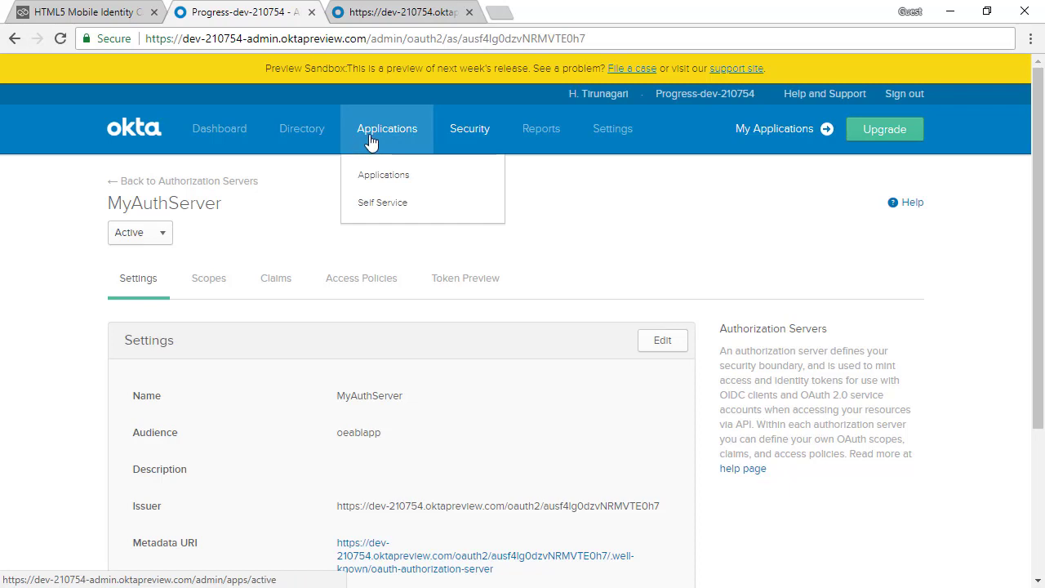
click(370, 141)
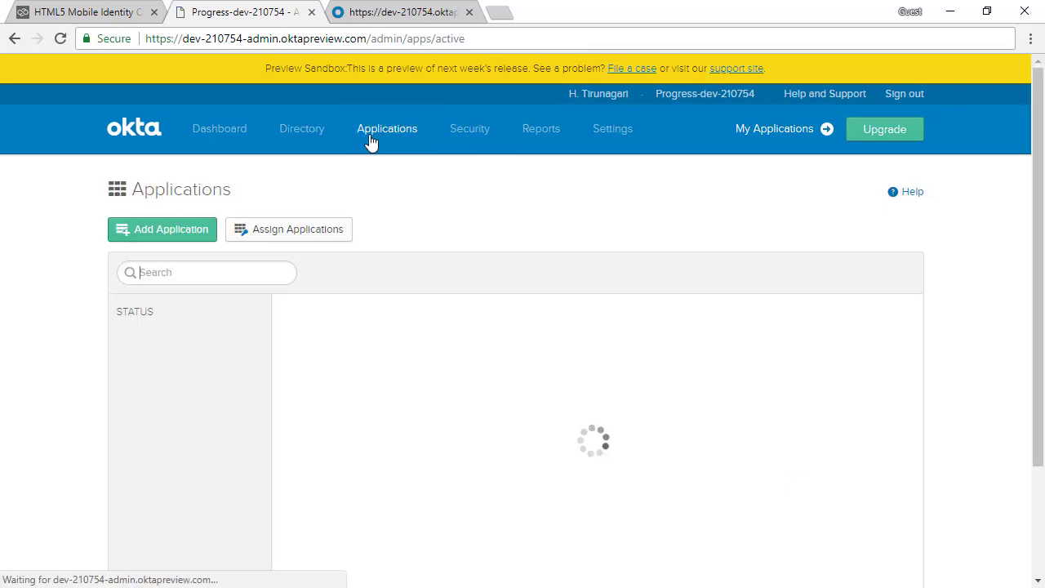
click(187, 232)
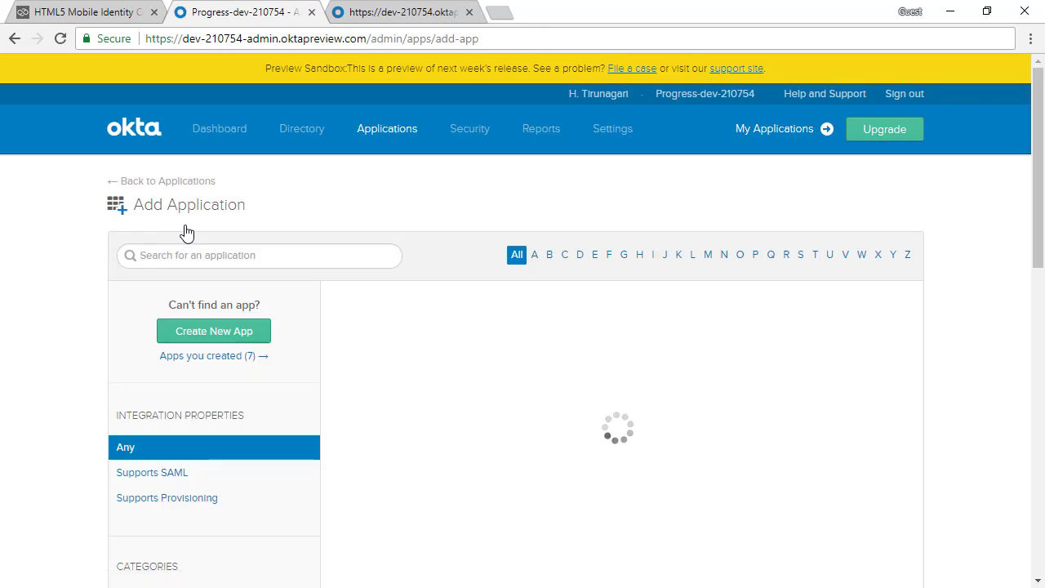
click(206, 339)
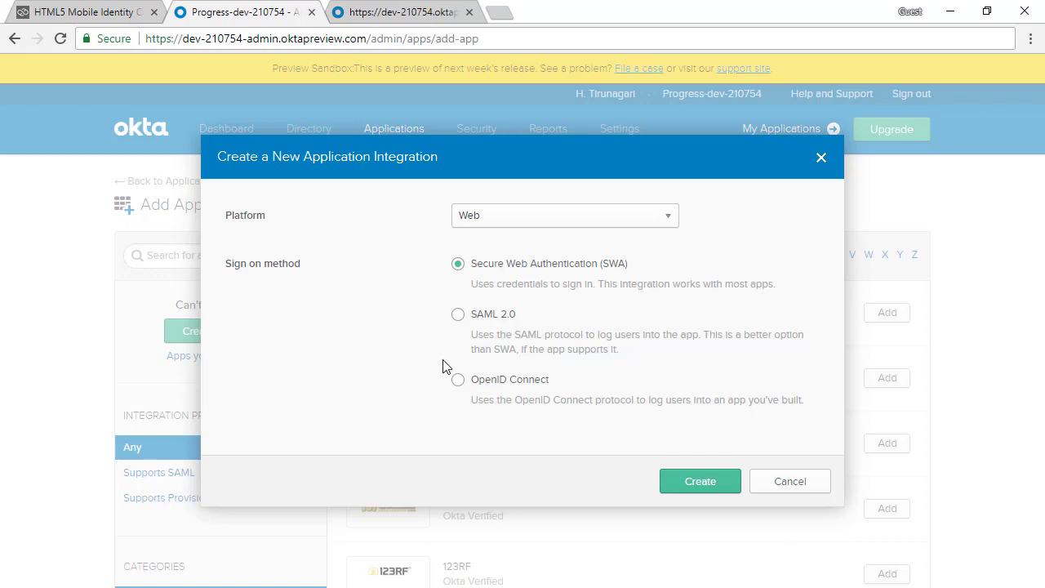
click(459, 379)
click(693, 490)
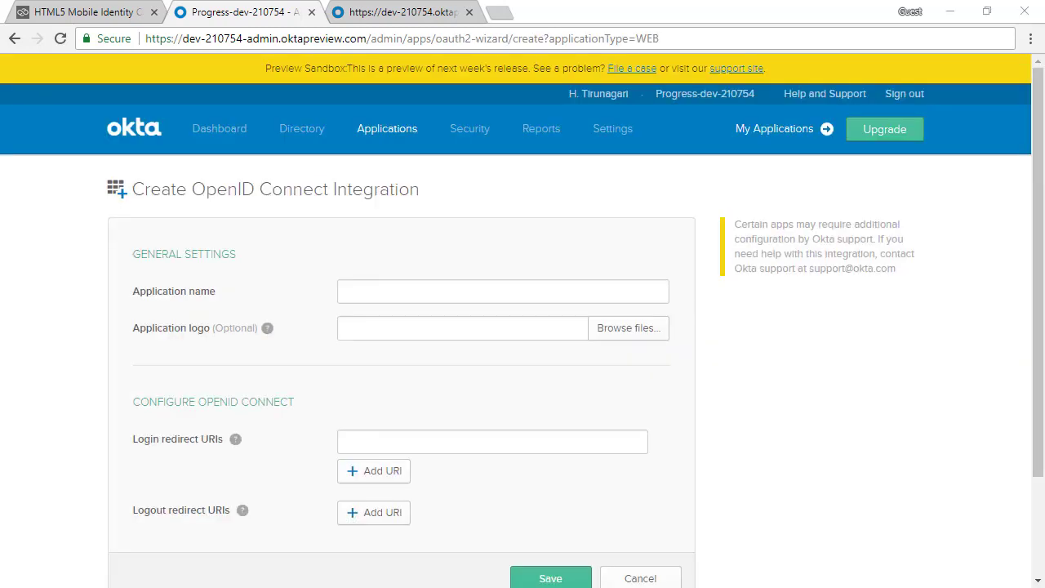
Name the app MyMICApp and copy the Redirect Uri from the Kinvey docs.
click(428, 295)
text(MyMICApp)
click(94, 16)
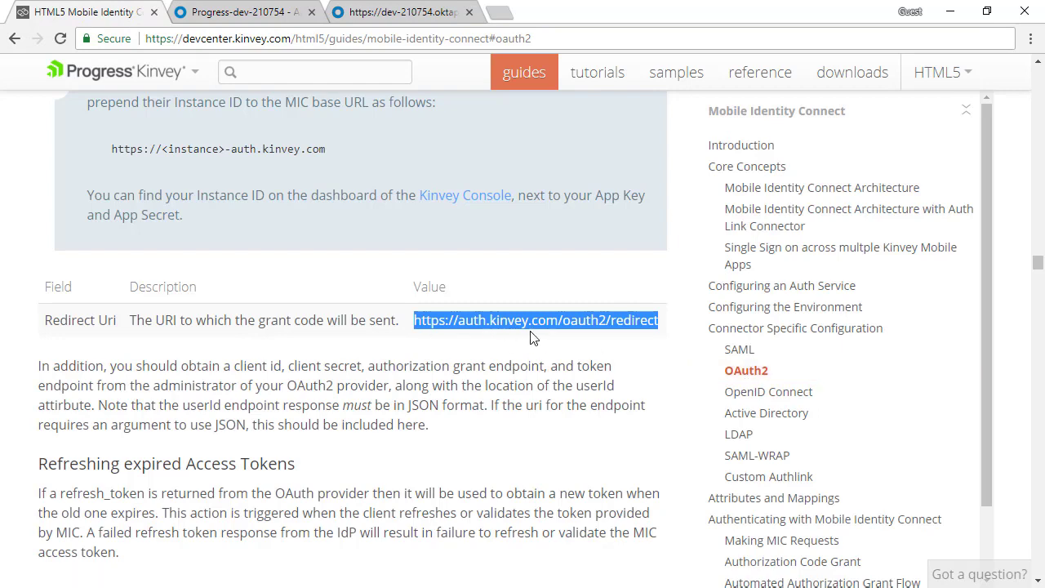
click(213, 12)
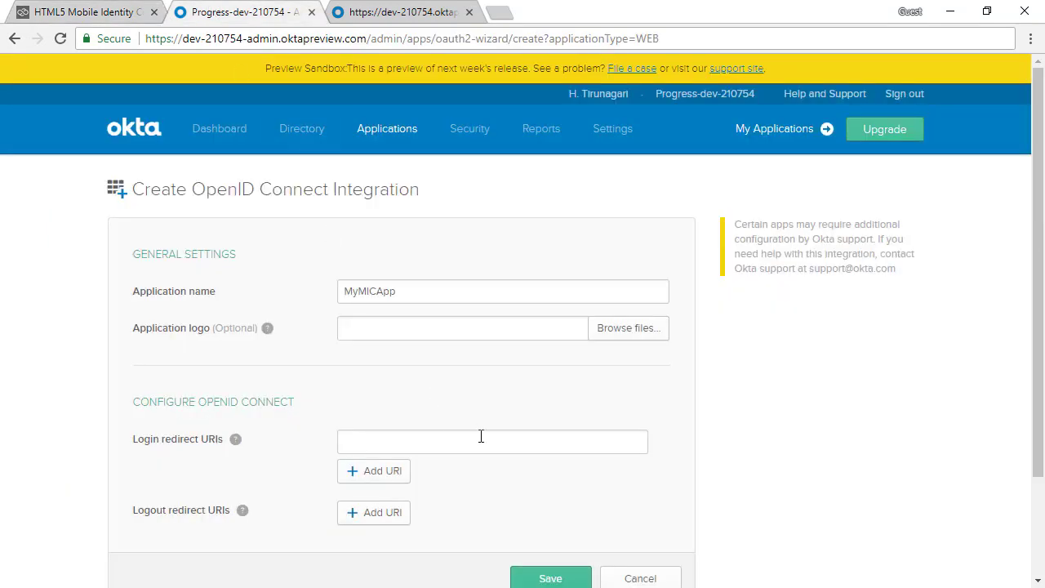
text(https://auth.kinvey.com/oauth2/redirect)
scroll(707, 454, down, 2)
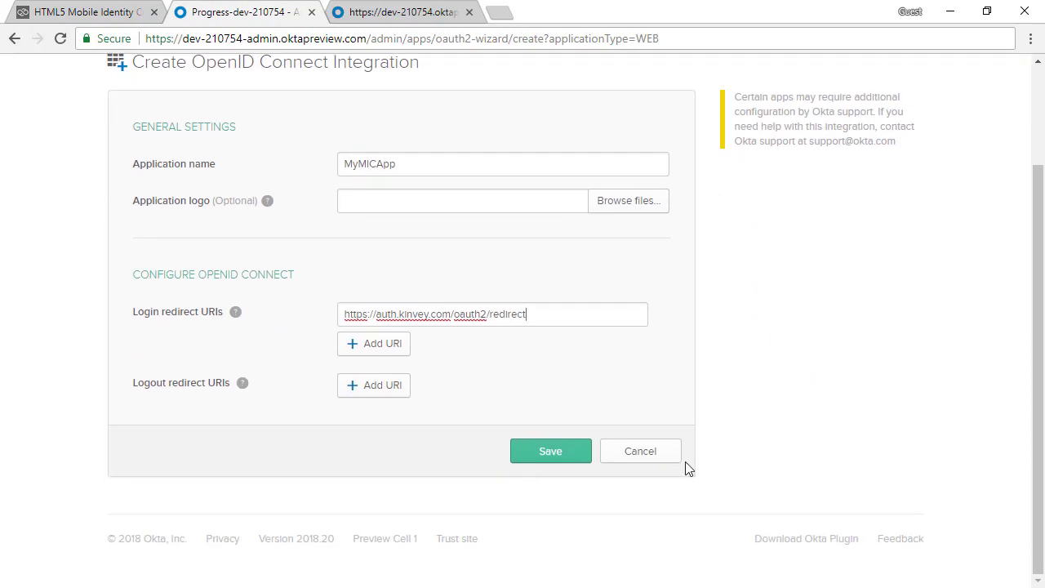
click(552, 454)
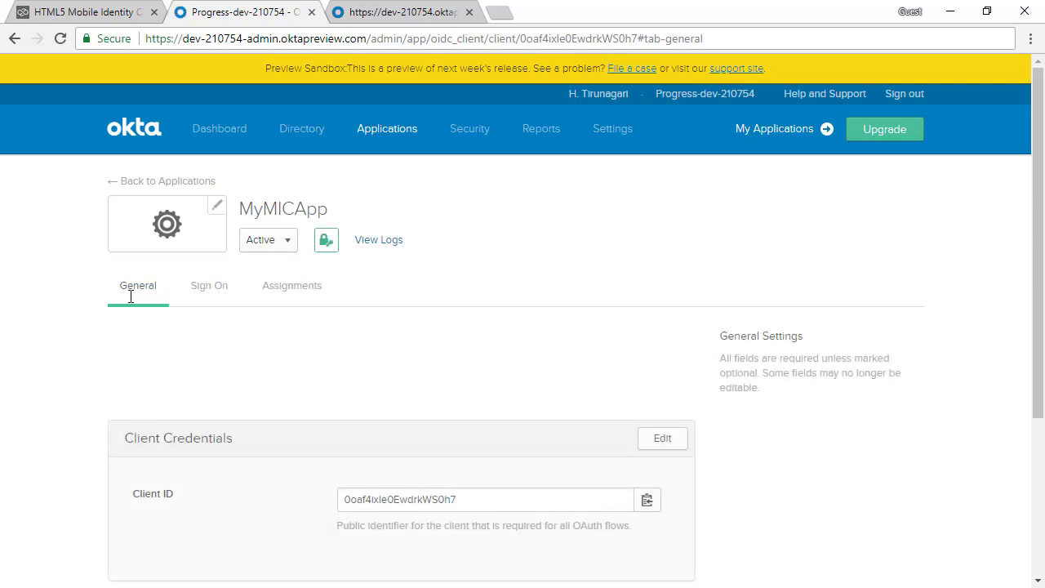
scroll(282, 355, down, 2)
scroll(282, 358, down, 2)
drag(378, 268, 434, 270)
click(450, 276)
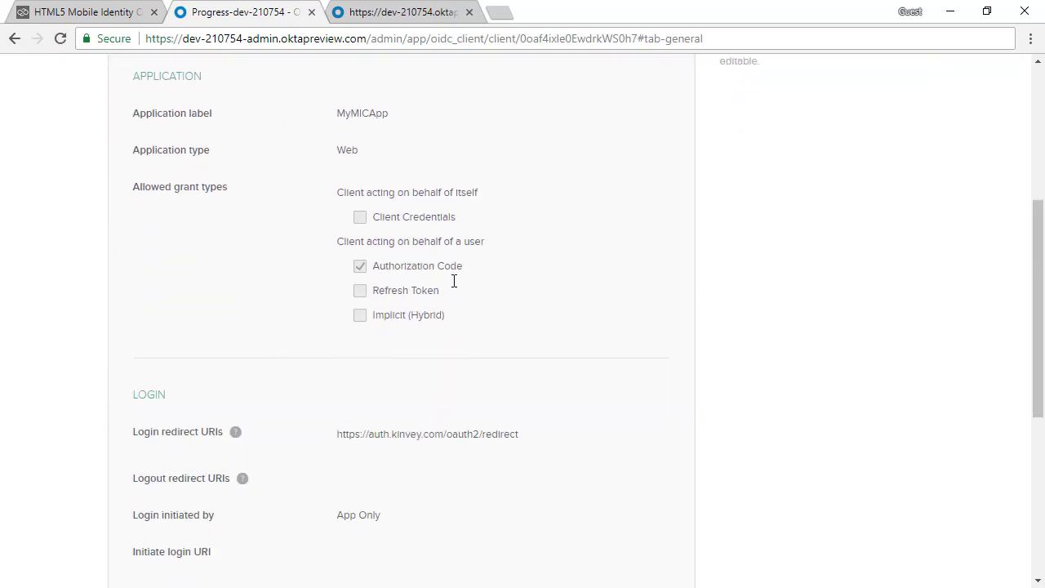
scroll(575, 289, down, 5)
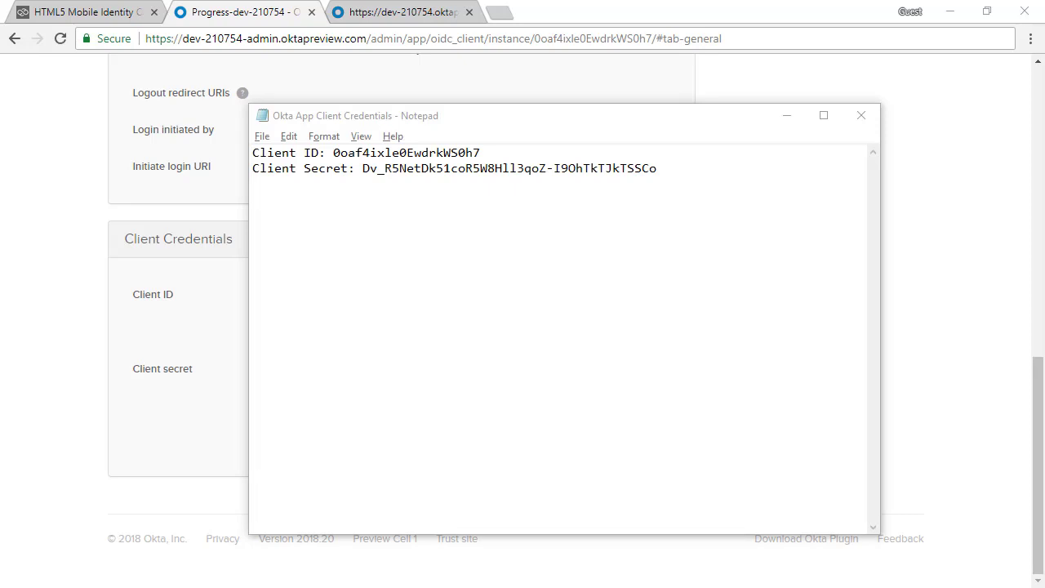
Minimize the Notepad credentials note and scroll the Okta page back up.
click(787, 117)
scroll(820, 262, up, 10)
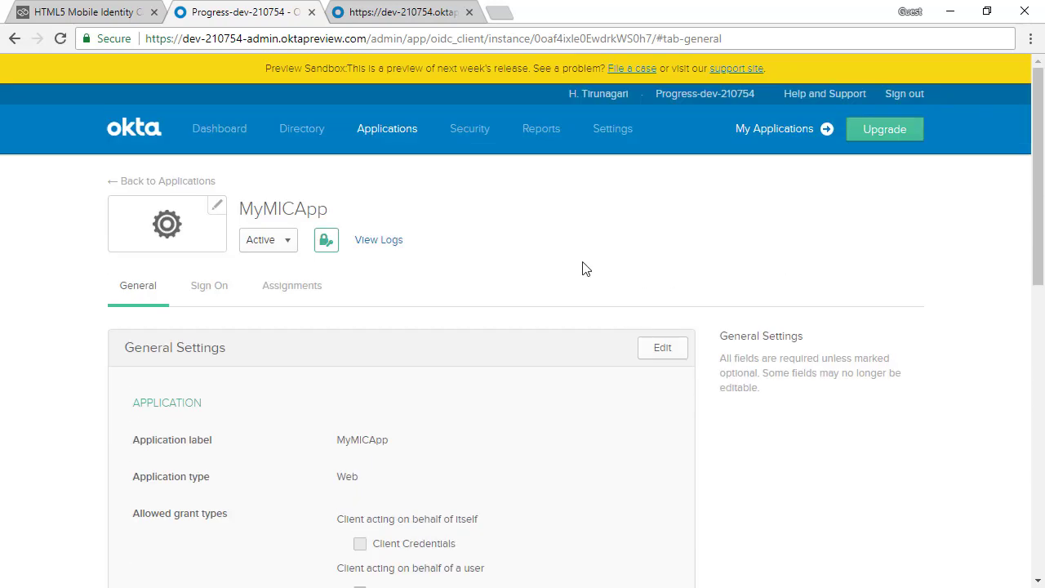
Start adding a new person, entering their first name, last name and e-mail username.
mouse_move(302, 128)
click(299, 172)
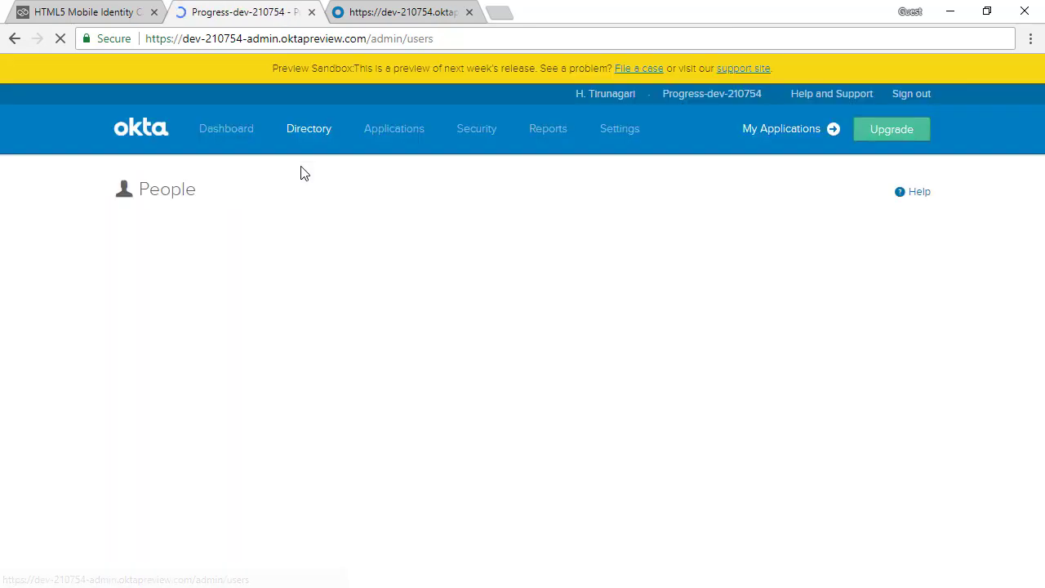
click(171, 229)
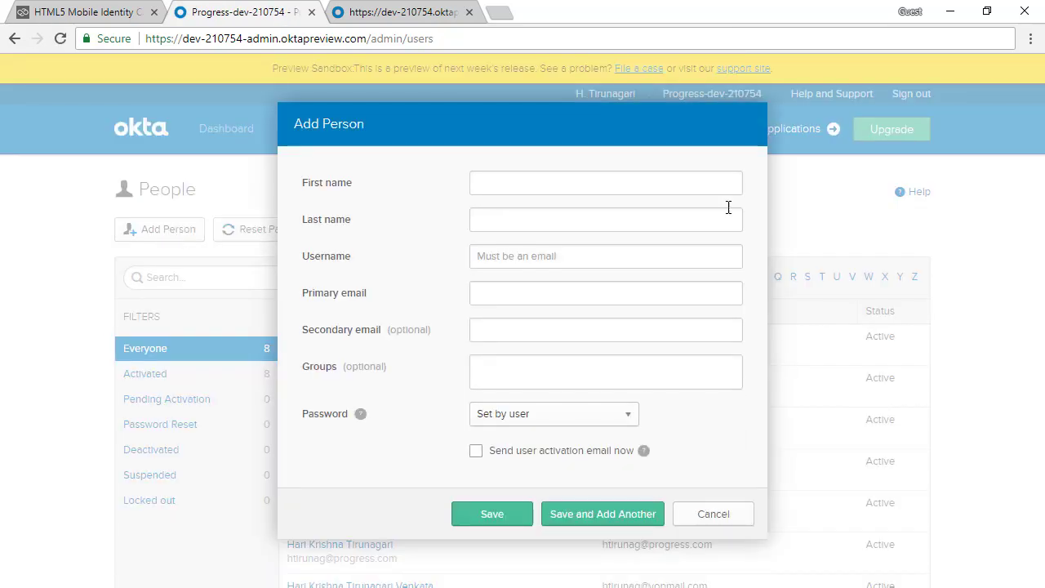
click(532, 184)
key(Tab)
key(Tab)
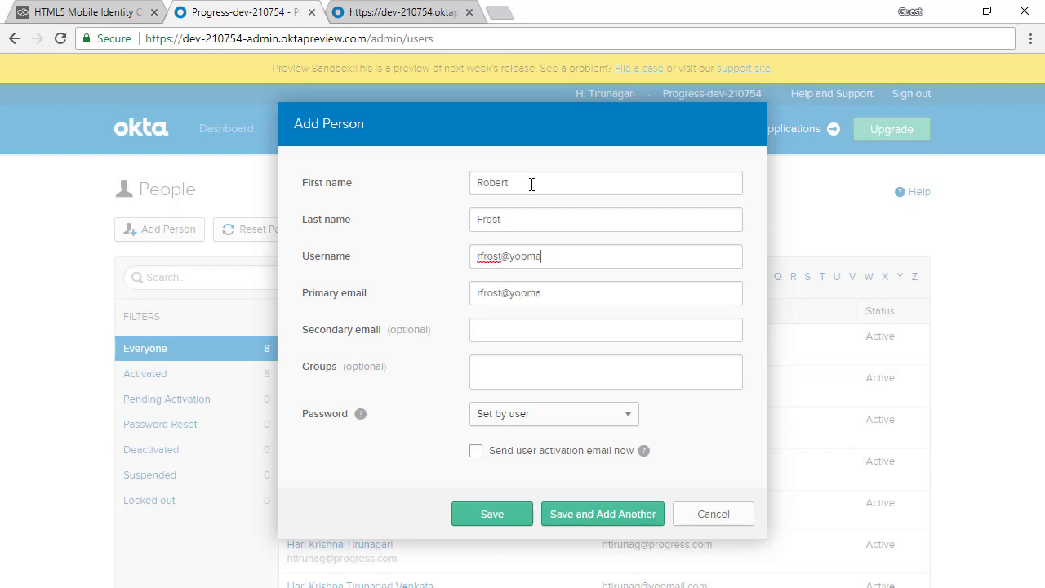
Give the person an admin-set password, save them, and return to Applications.
click(531, 425)
click(521, 446)
click(518, 432)
text(•••••••)
click(510, 543)
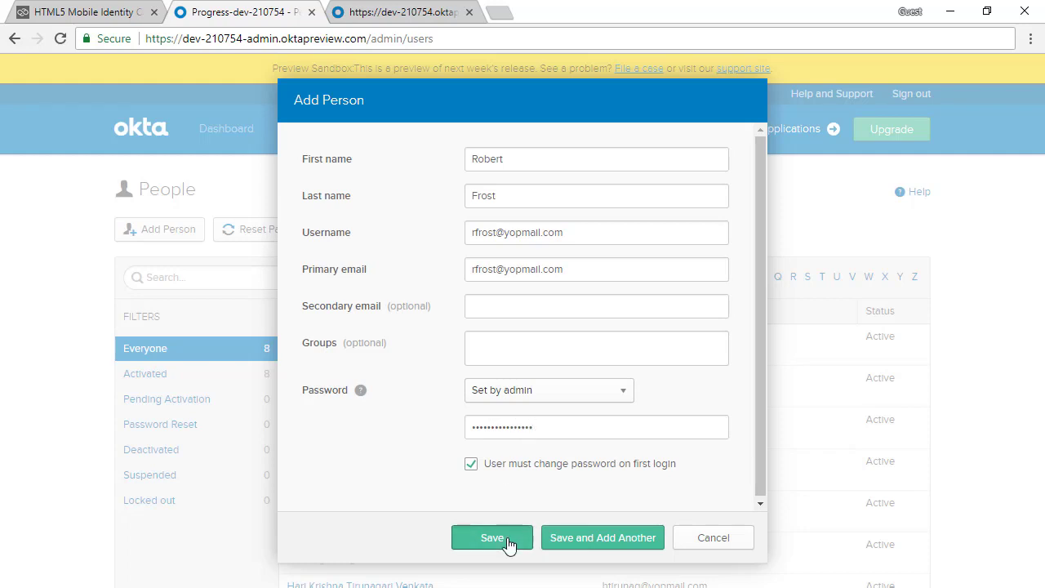
mouse_move(404, 140)
click(397, 174)
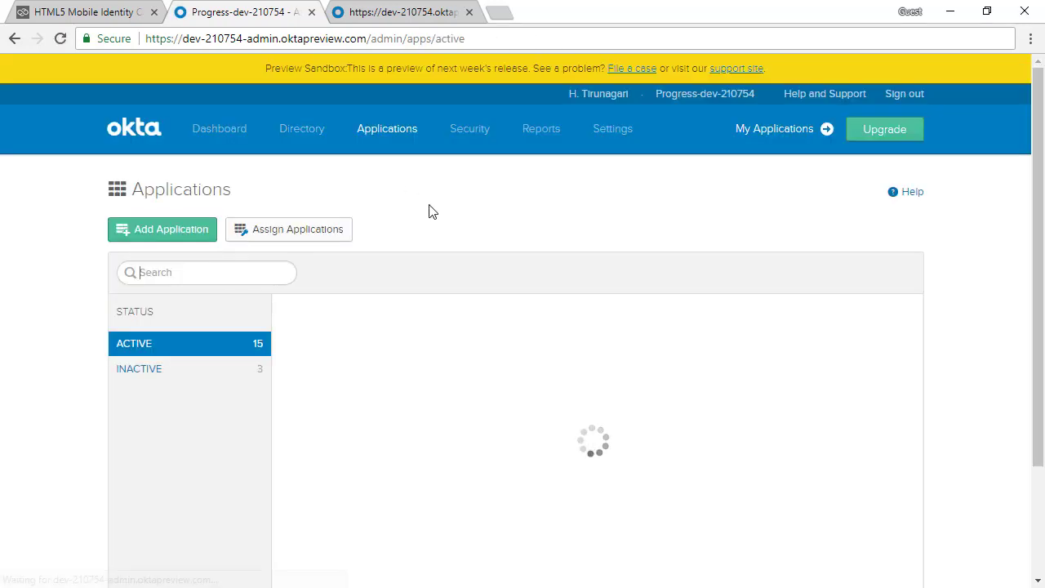
Assign MyMICApp to the newly added person as an individual user.
scroll(599, 338, down, 4)
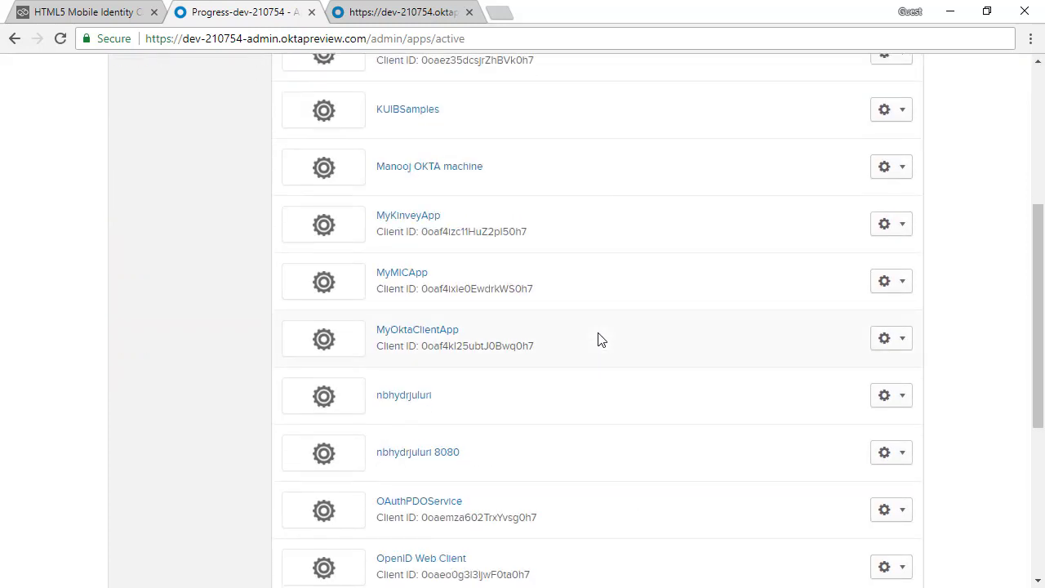
click(405, 273)
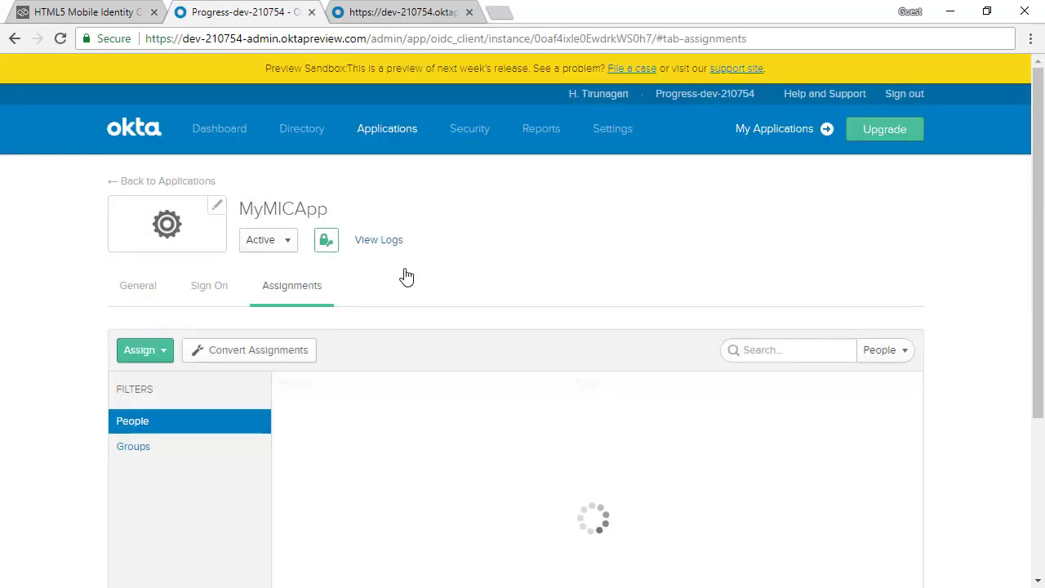
click(159, 354)
click(149, 381)
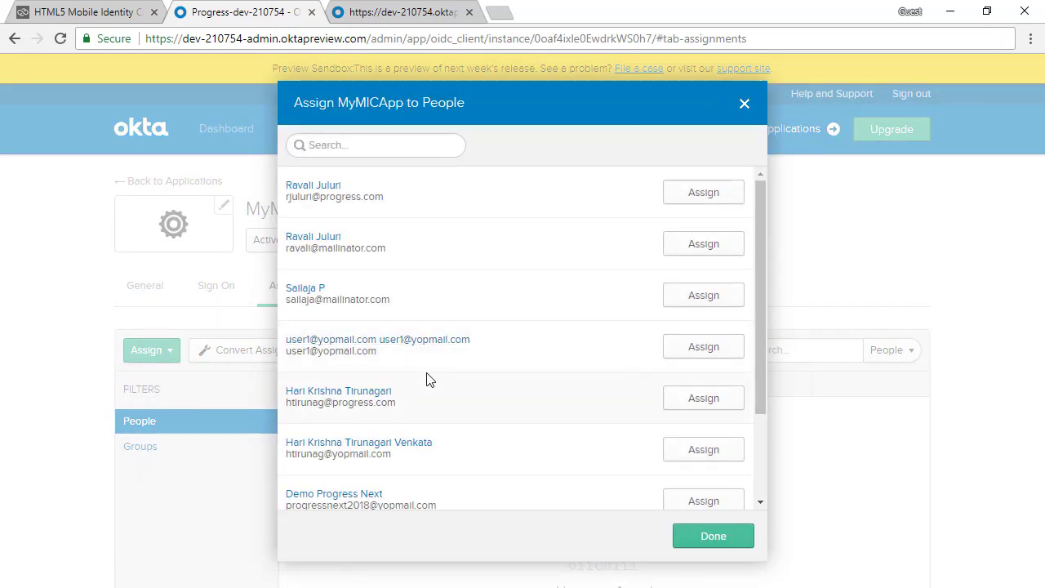
scroll(430, 379, down, 2)
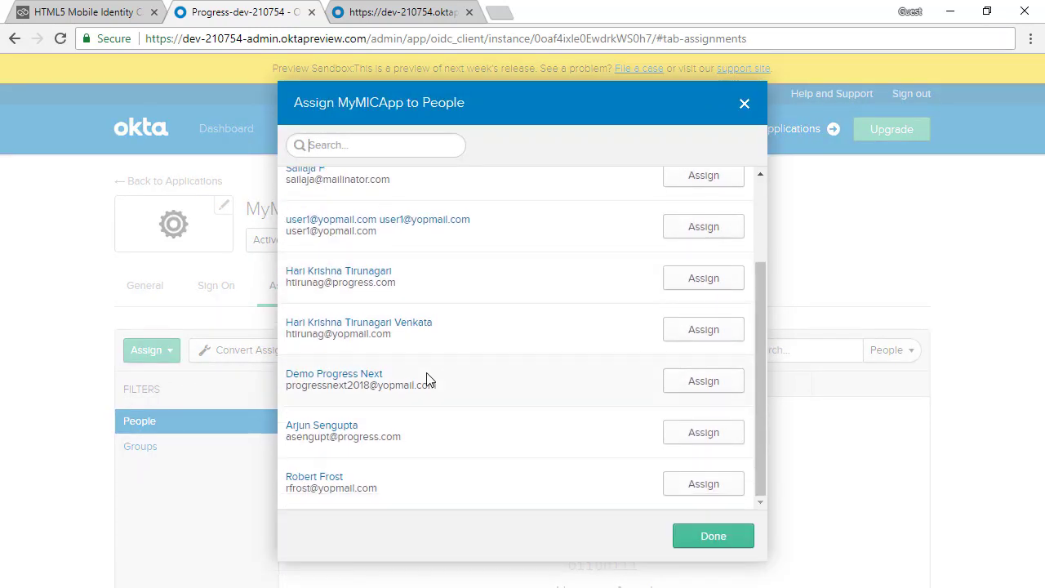
click(703, 485)
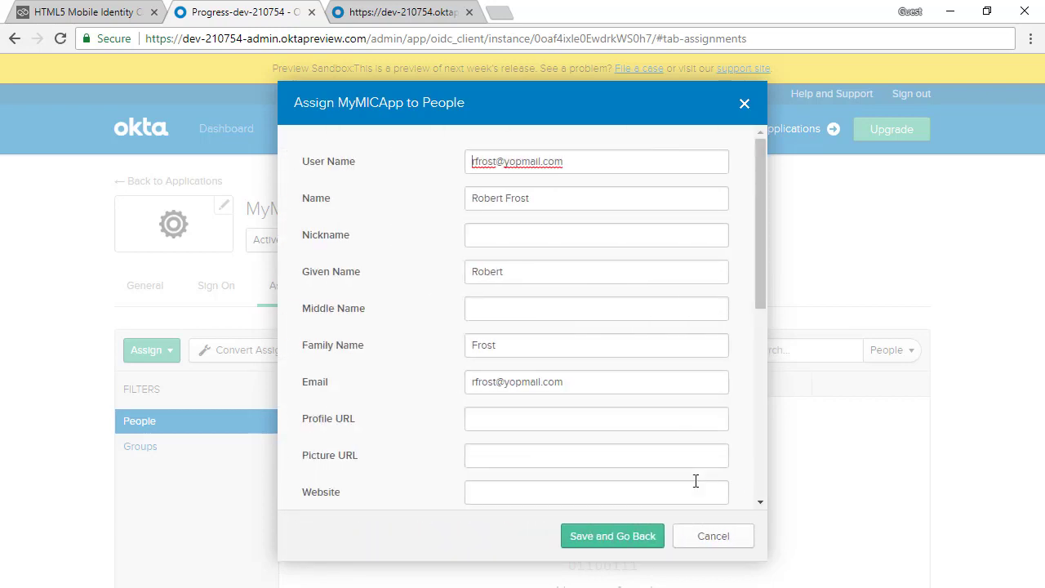
click(646, 537)
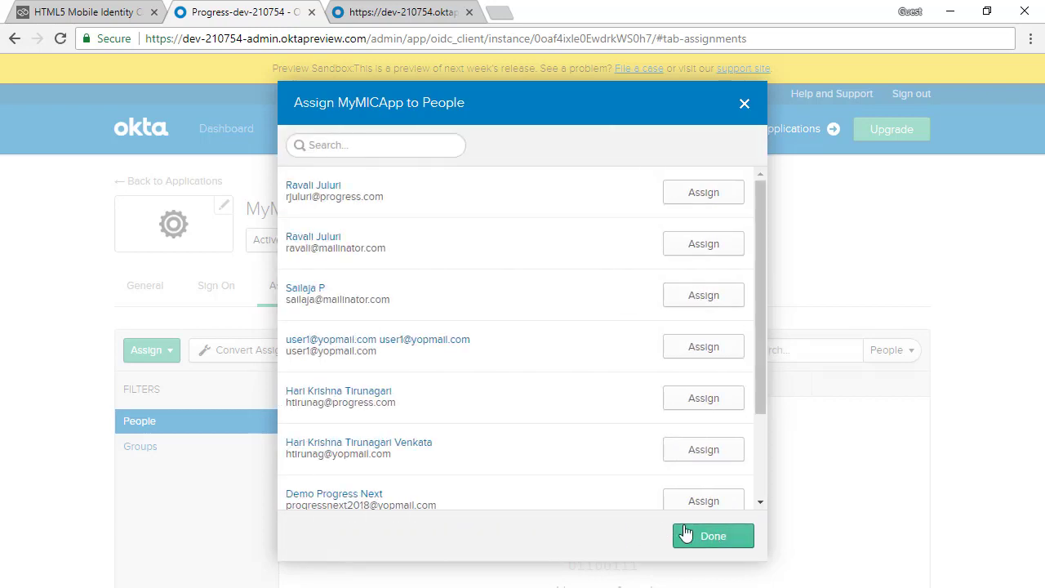
click(682, 535)
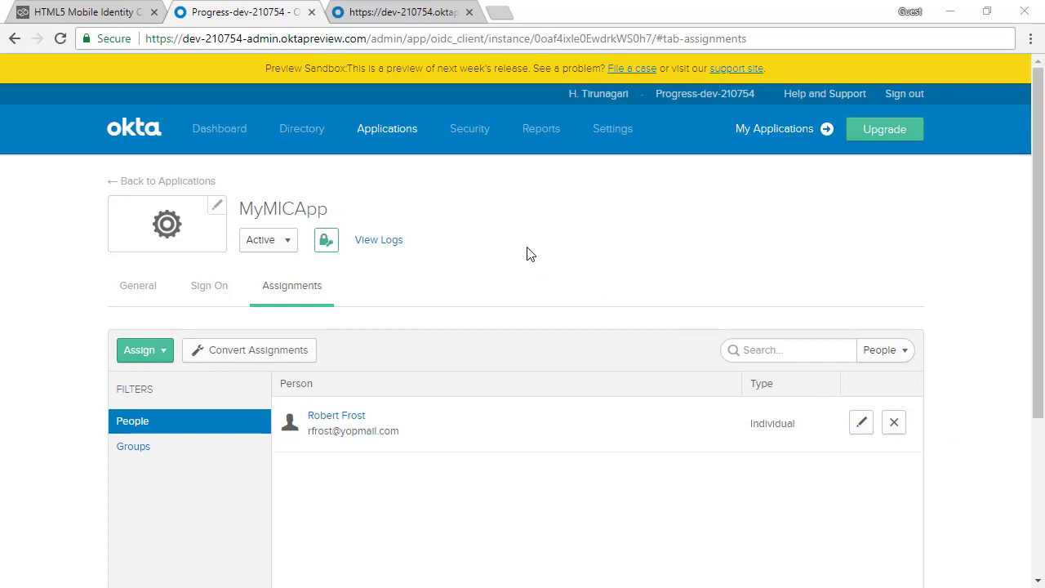
mouse_move(450, 130)
click(472, 367)
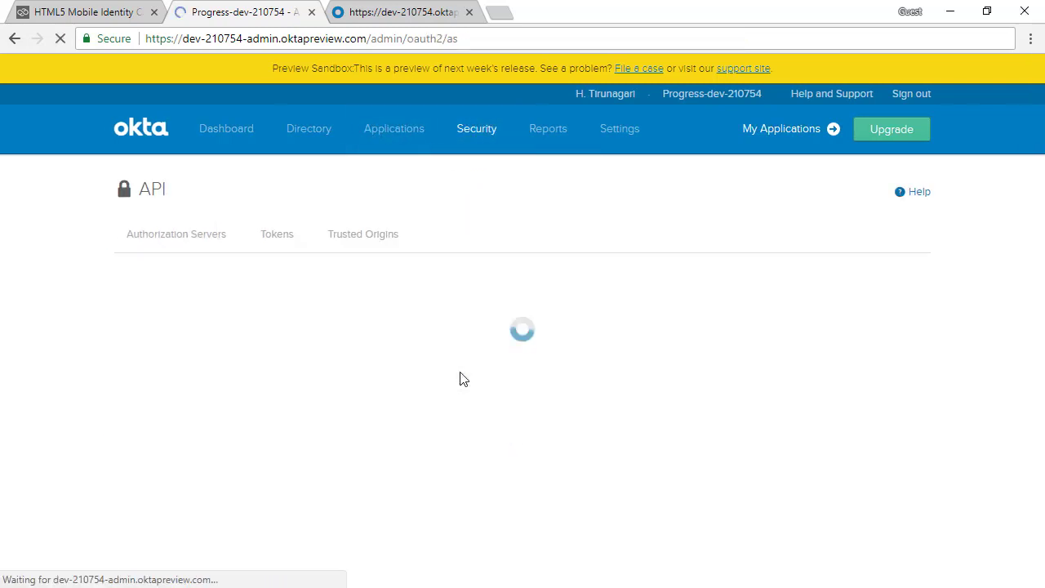
Add access policy MyPolicy, described 'Okta policy', to MyAuthServer for the MyMICApp client only.
click(149, 421)
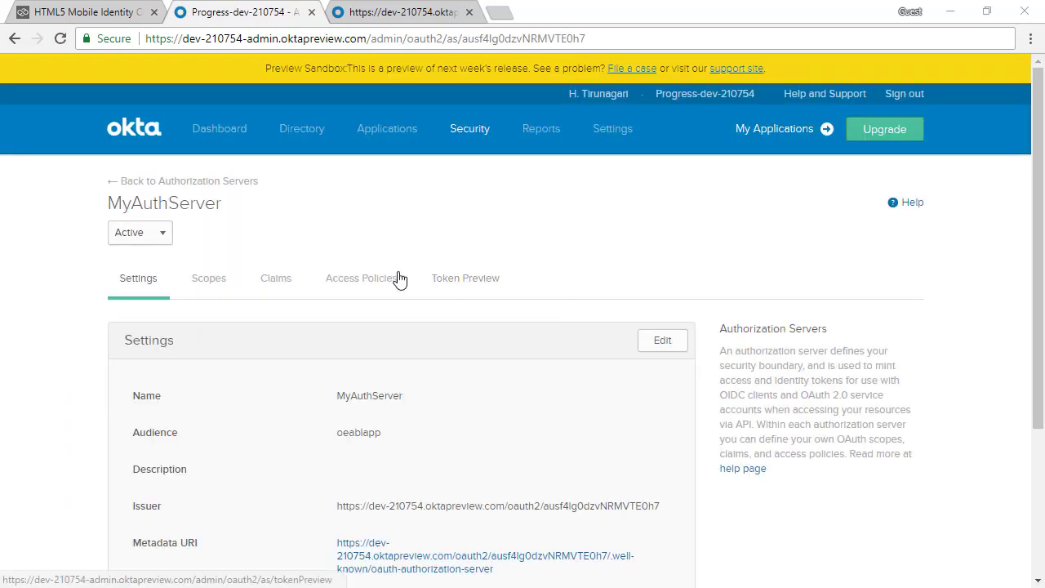
click(383, 274)
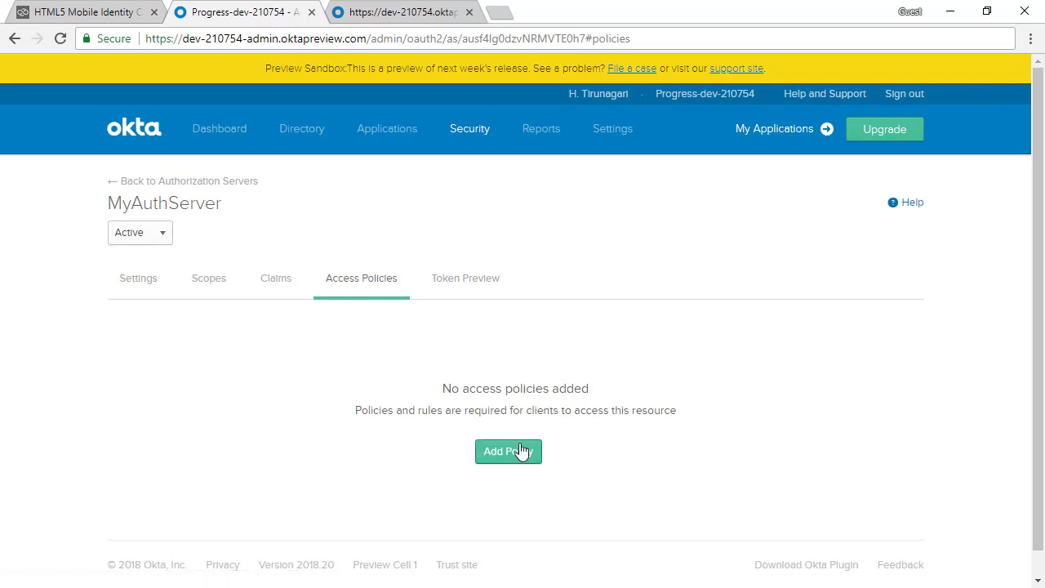
click(513, 449)
text(MyPolicy)
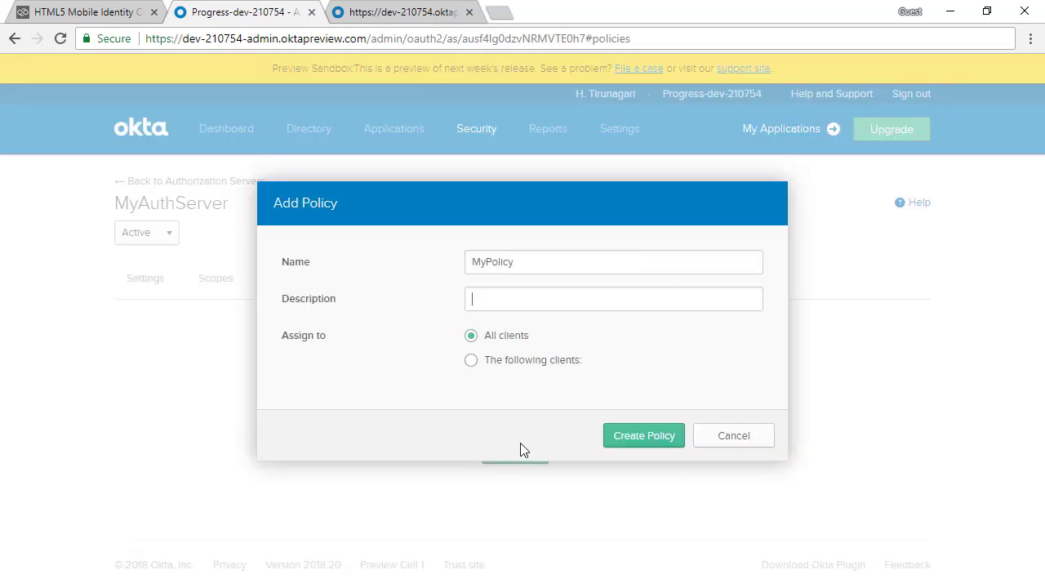
text(Okta policy)
click(555, 361)
click(558, 391)
text(MyMIC)
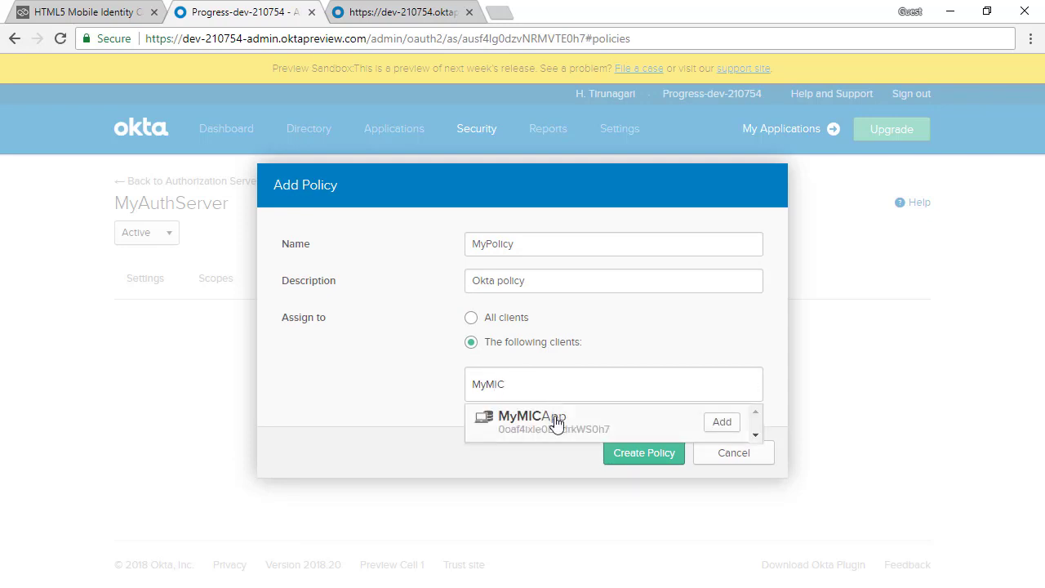
click(555, 422)
click(656, 452)
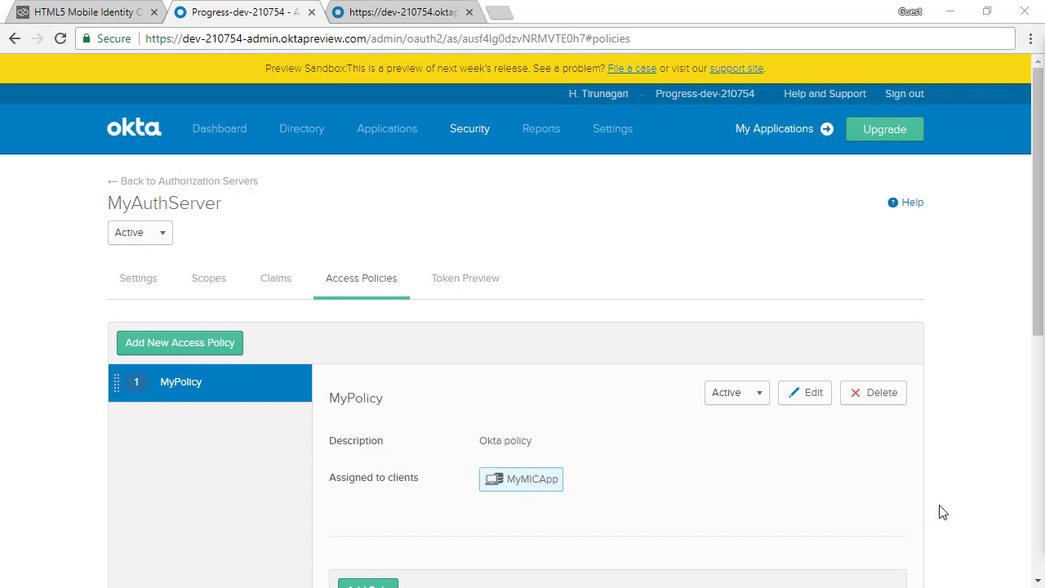
scroll(953, 505, down, 1)
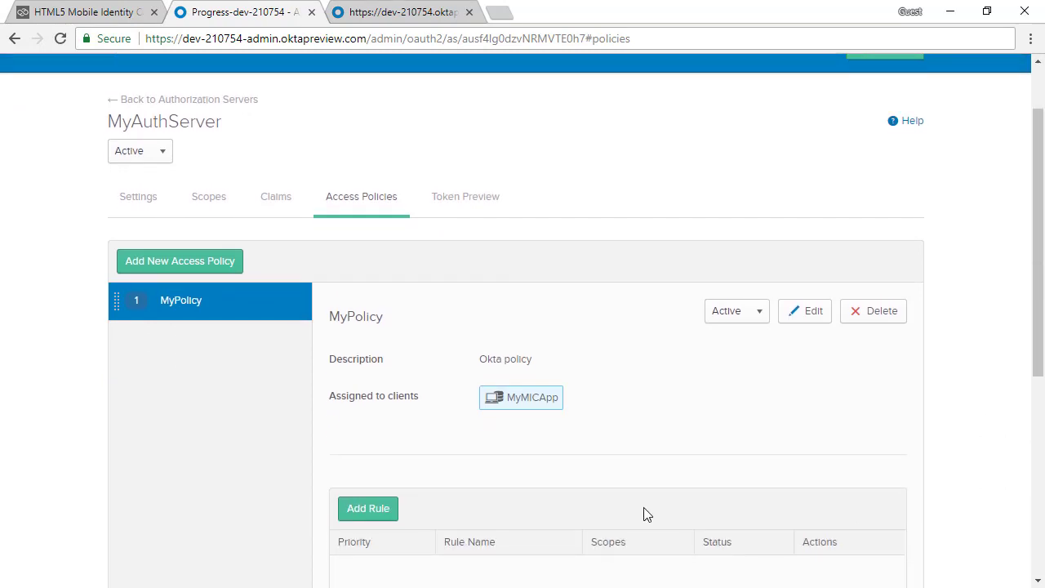
Create rule MyOAuthRule in MyPolicy, keeping default grant types, scopes and token lifetimes.
click(396, 508)
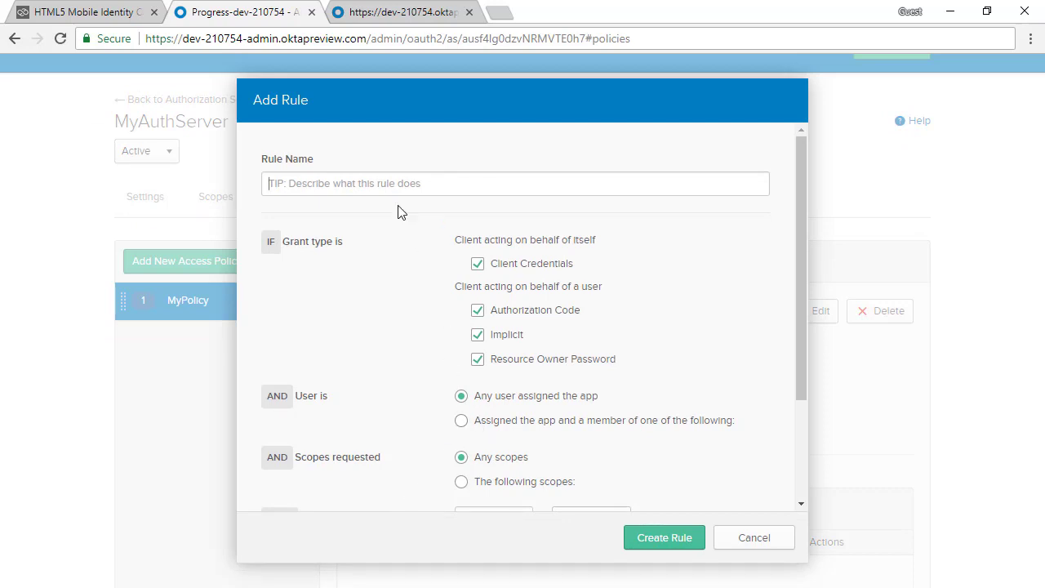
text(M)
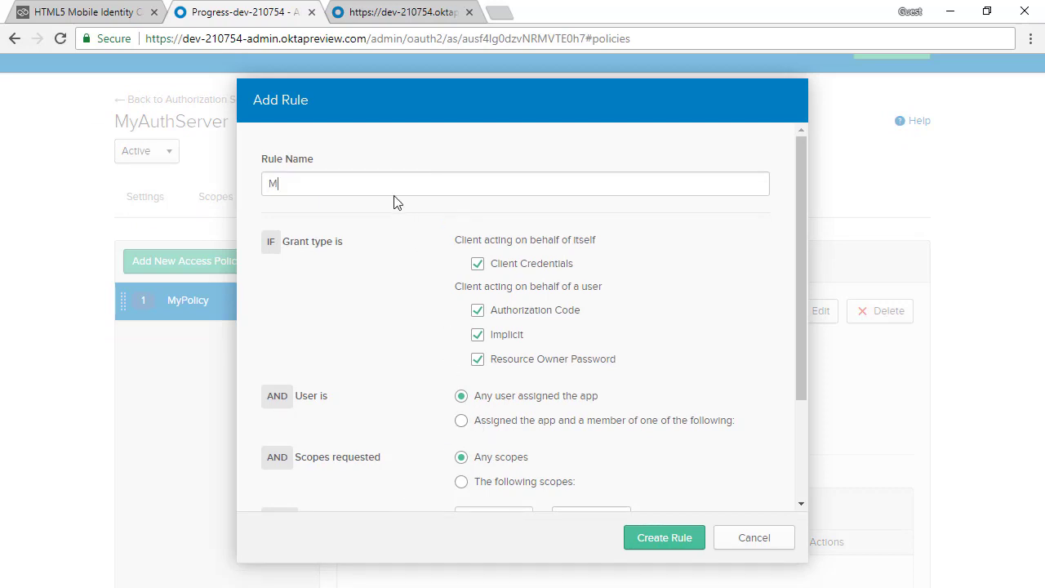
text(yOAuthRule)
scroll(490, 293, down, 3)
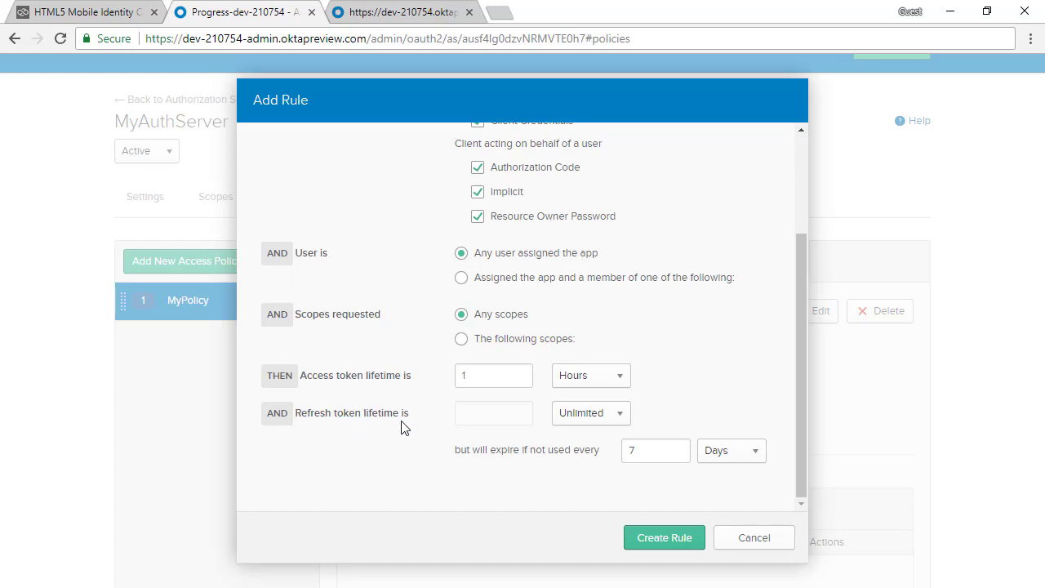
scroll(403, 425, up, 1)
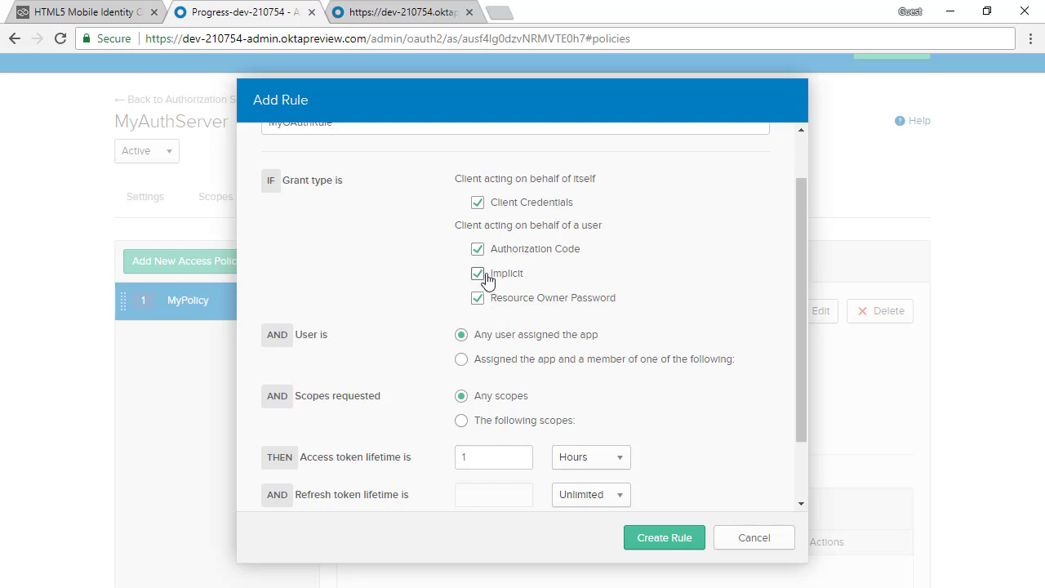
click(645, 539)
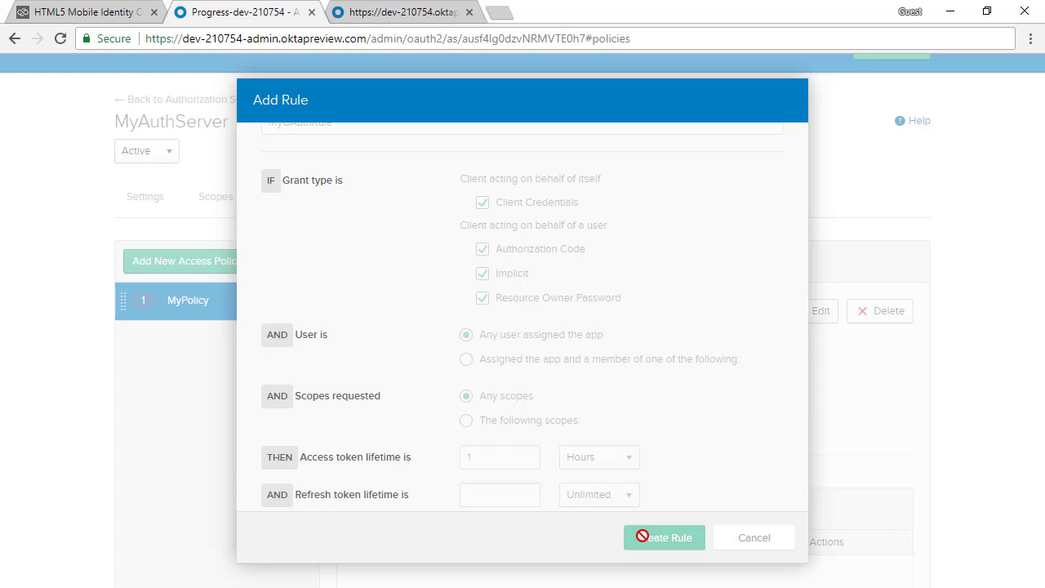
scroll(648, 485, down, 1)
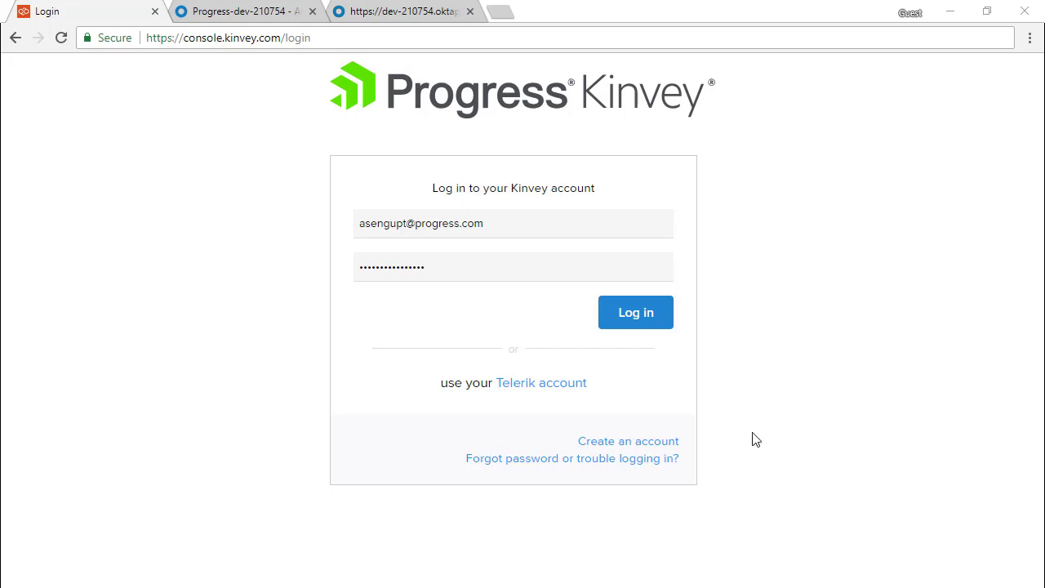
Log in to Kinvey and create MyNewKinveyApp under the Progress organization.
click(645, 321)
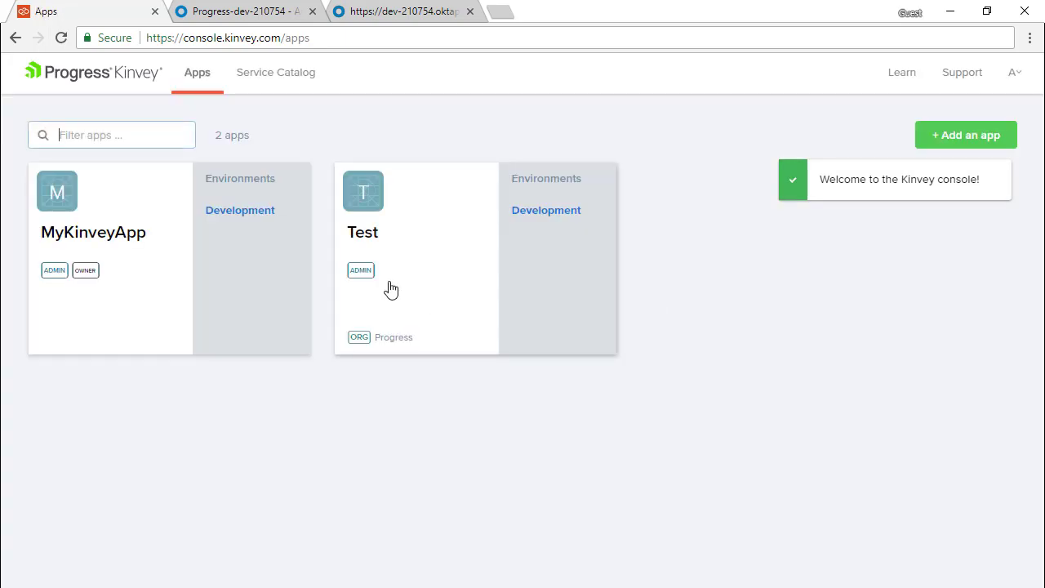
click(967, 138)
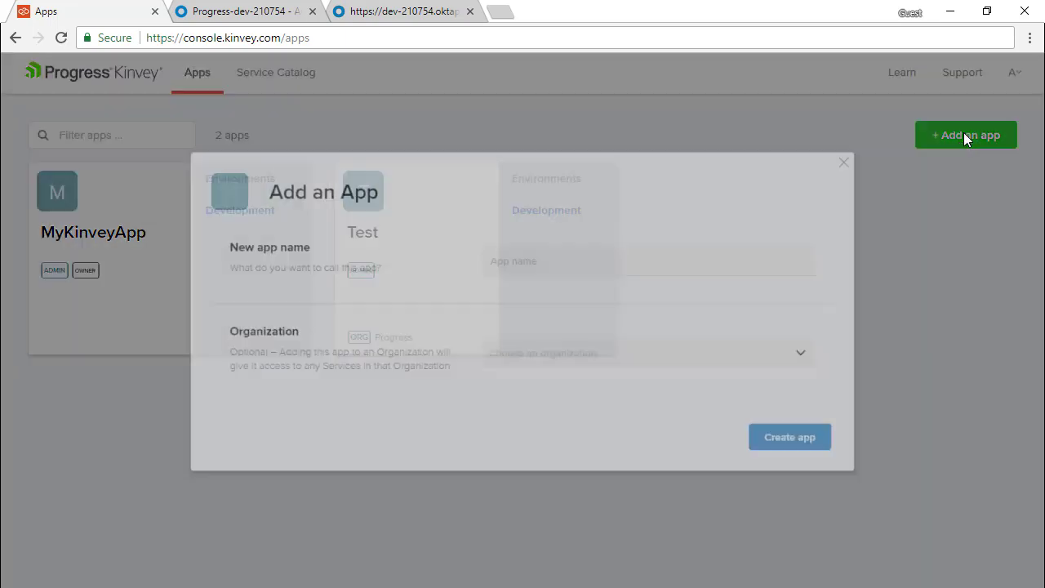
text(My)
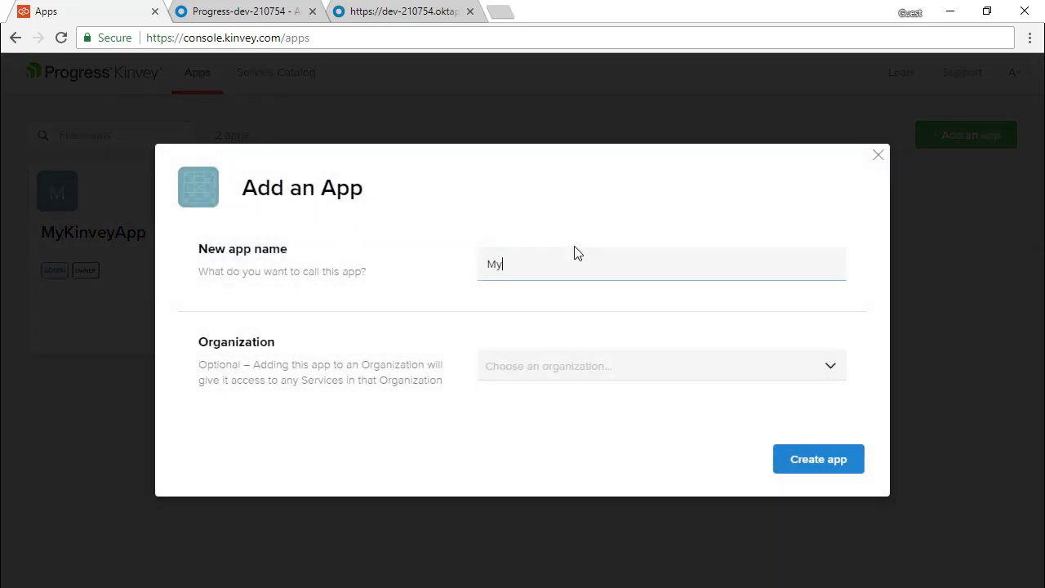
text(NewKinveyApp)
click(614, 376)
click(625, 400)
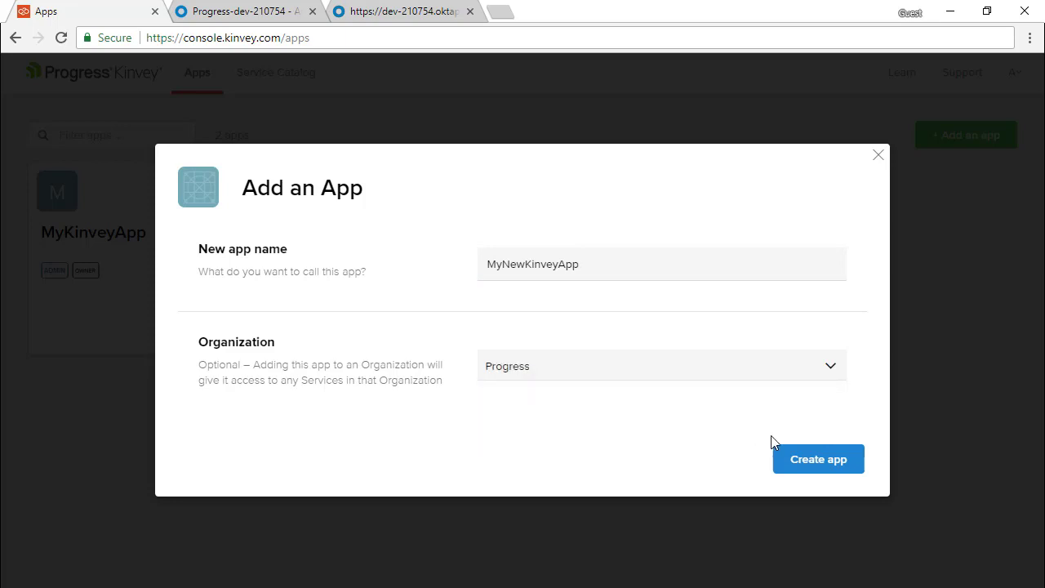
click(817, 459)
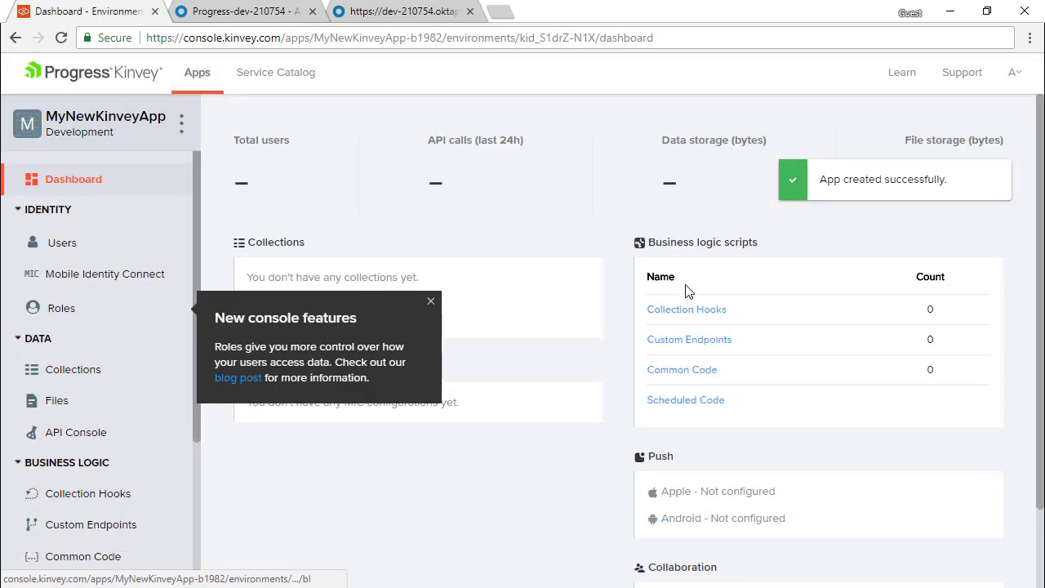
Start a new OAuth2 auth service under MyNewKinveyApp's Mobile Identity Connect.
click(120, 281)
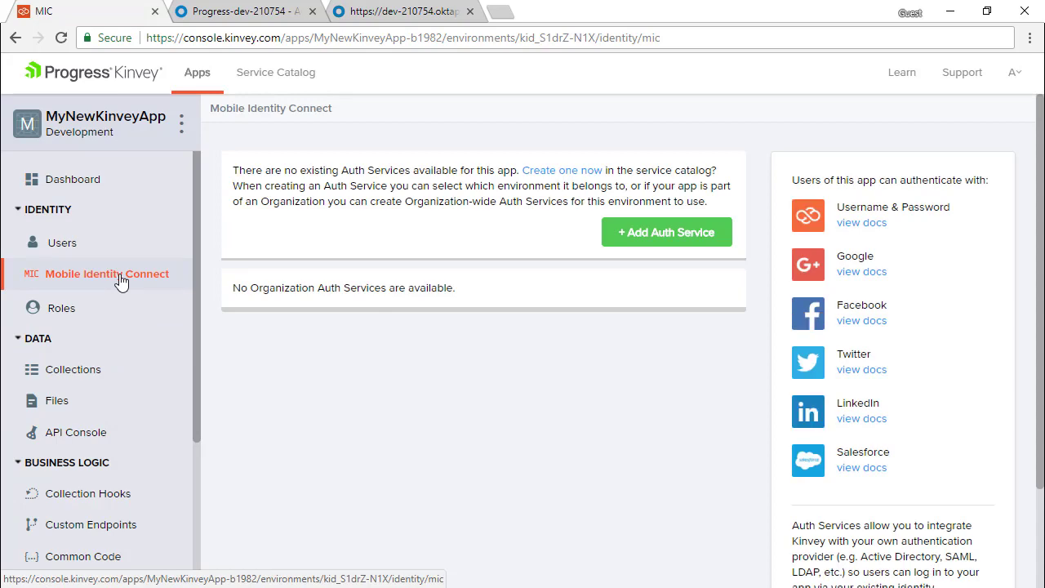
click(668, 235)
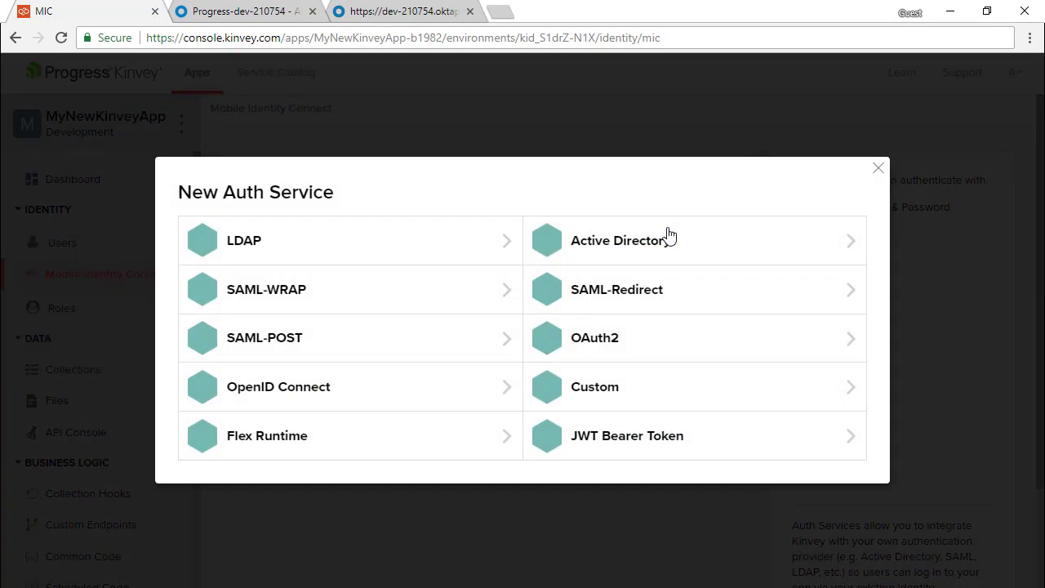
click(616, 342)
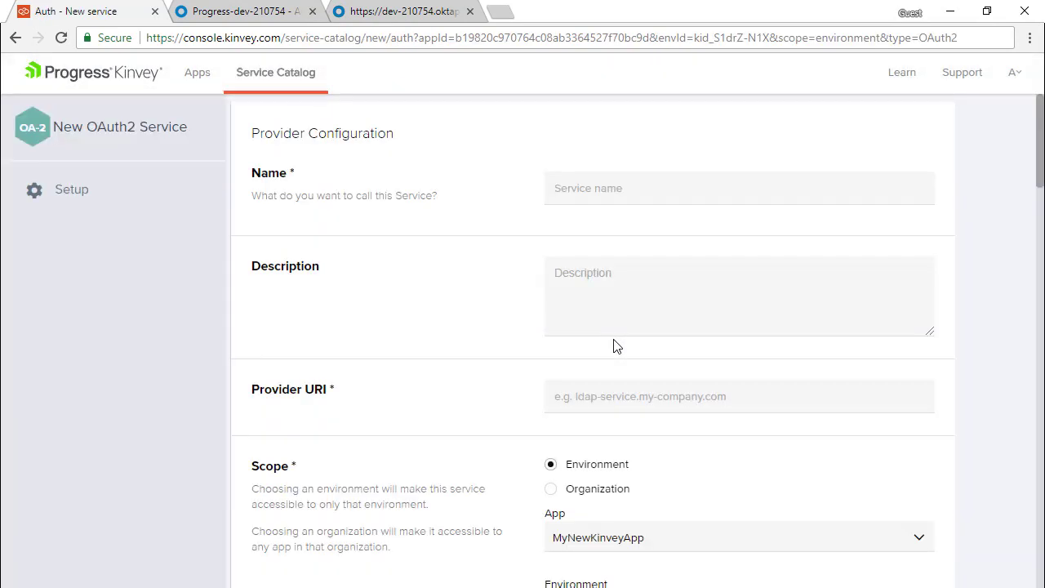
Name the service MyOAuthService and set Provider URI to the Okta token endpoint.
click(630, 194)
text(MyO)
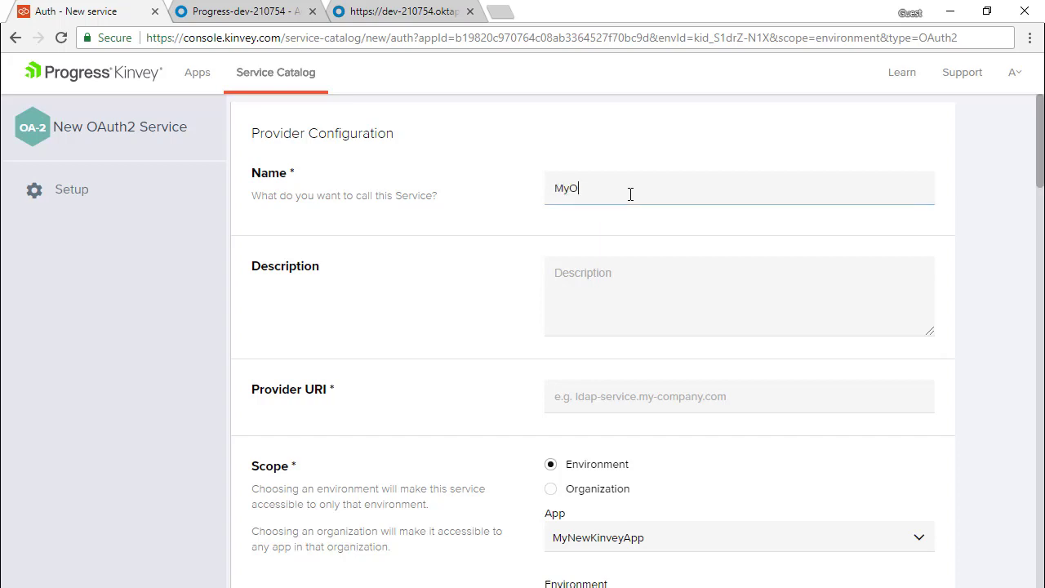
text(AuthService)
click(654, 401)
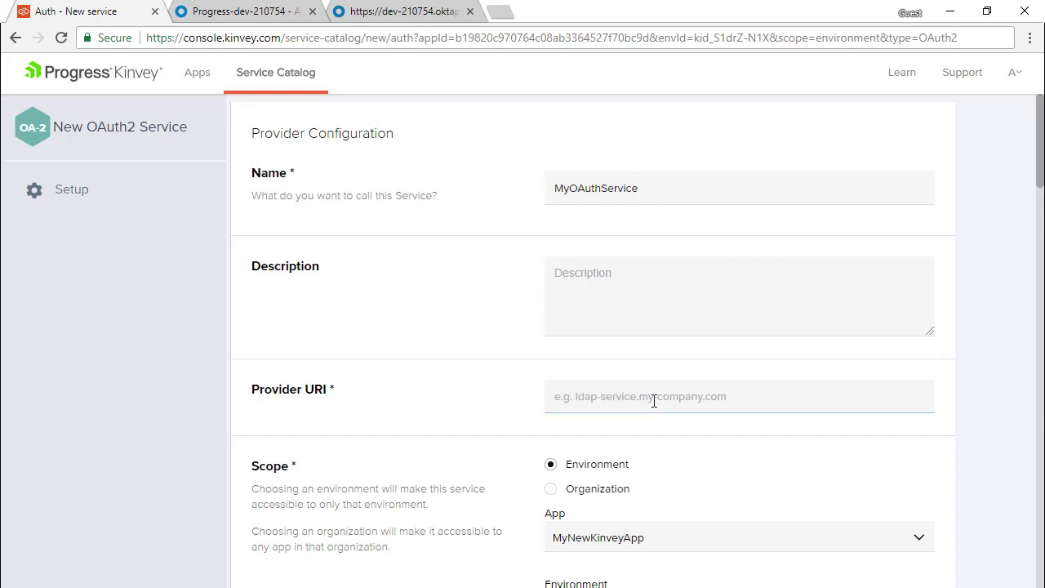
click(384, 15)
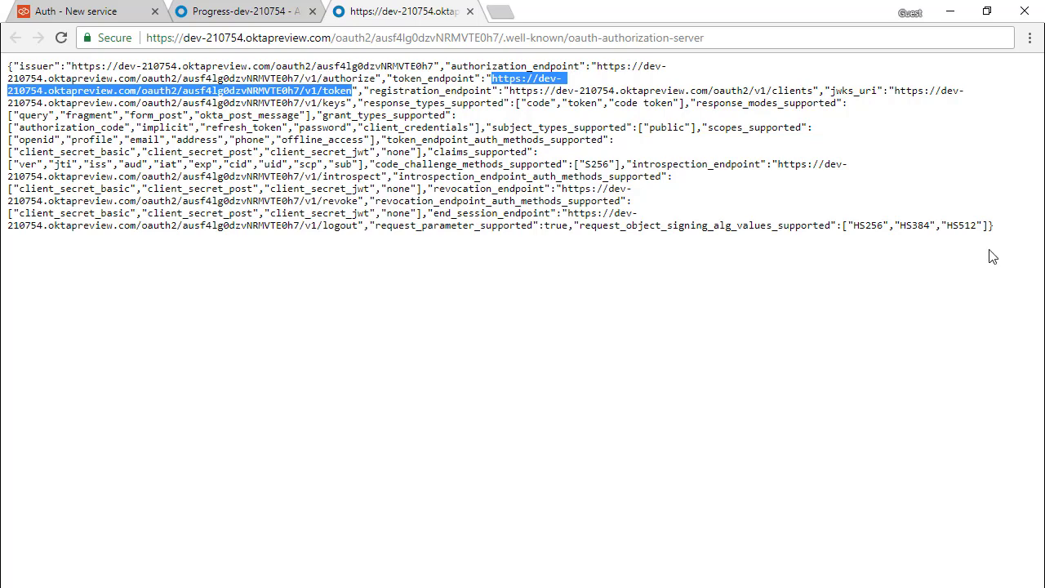
click(121, 19)
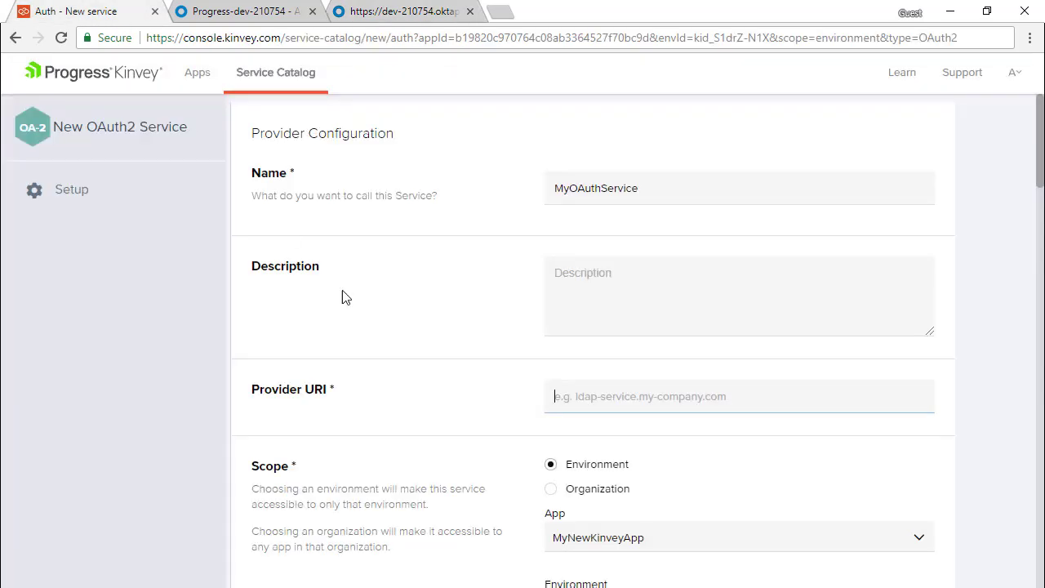
click(614, 403)
key(ctrl+v)
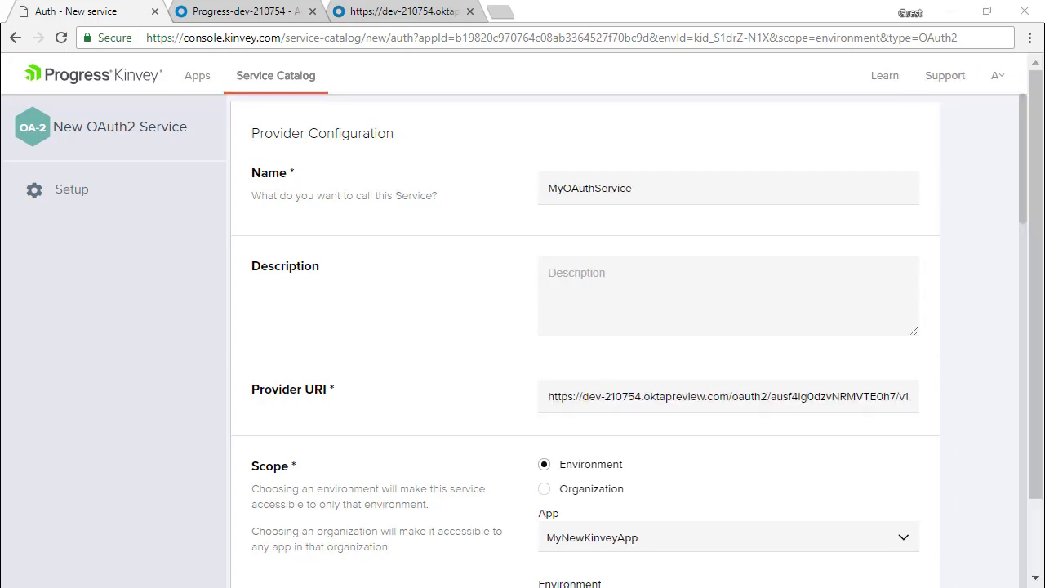
scroll(717, 495, down, 3)
click(644, 436)
text(http://2018.prgsnextdemo.com:7810/static/ui/)
scroll(656, 450, down, 2)
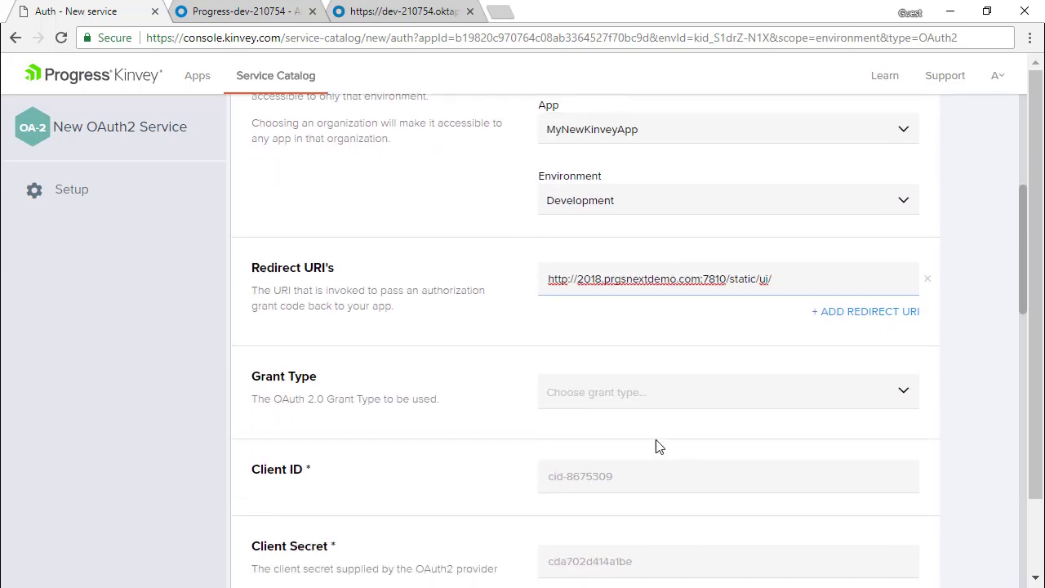
Choose the Authorization Code grant and set Grant Endpoint to the Okta …/v1/authorize URL.
click(648, 408)
click(648, 423)
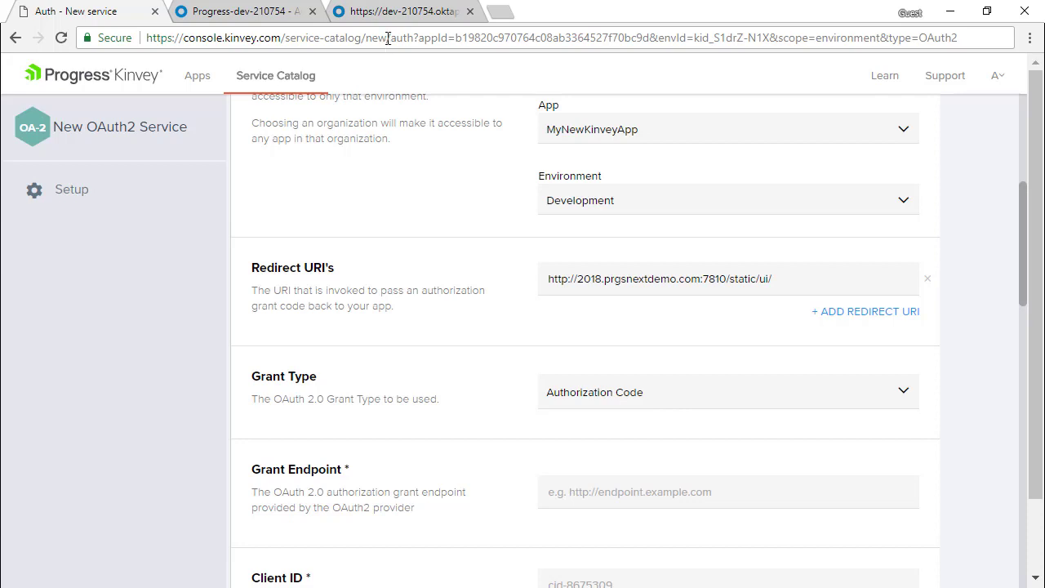
click(388, 14)
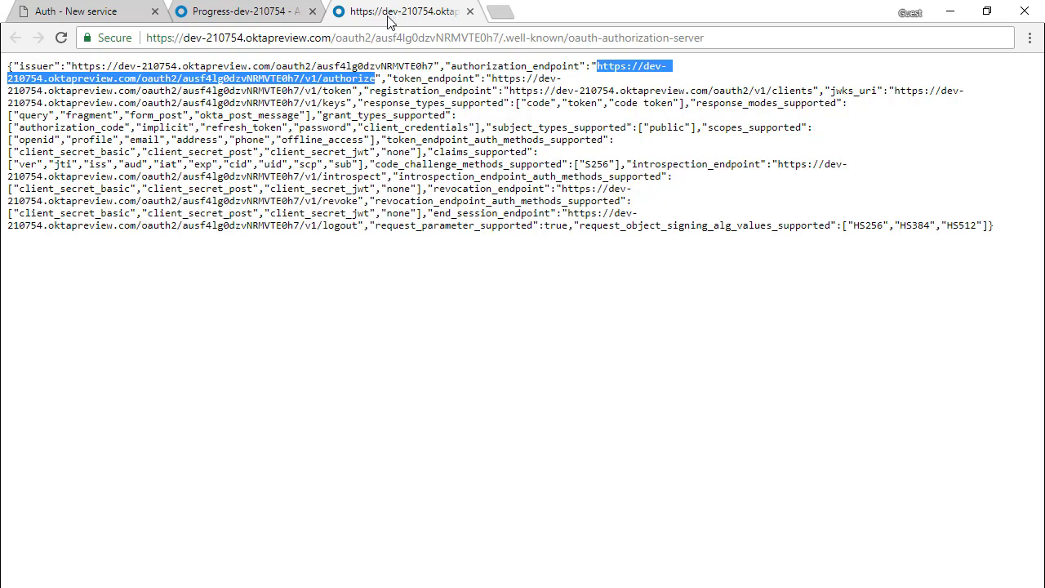
click(103, 11)
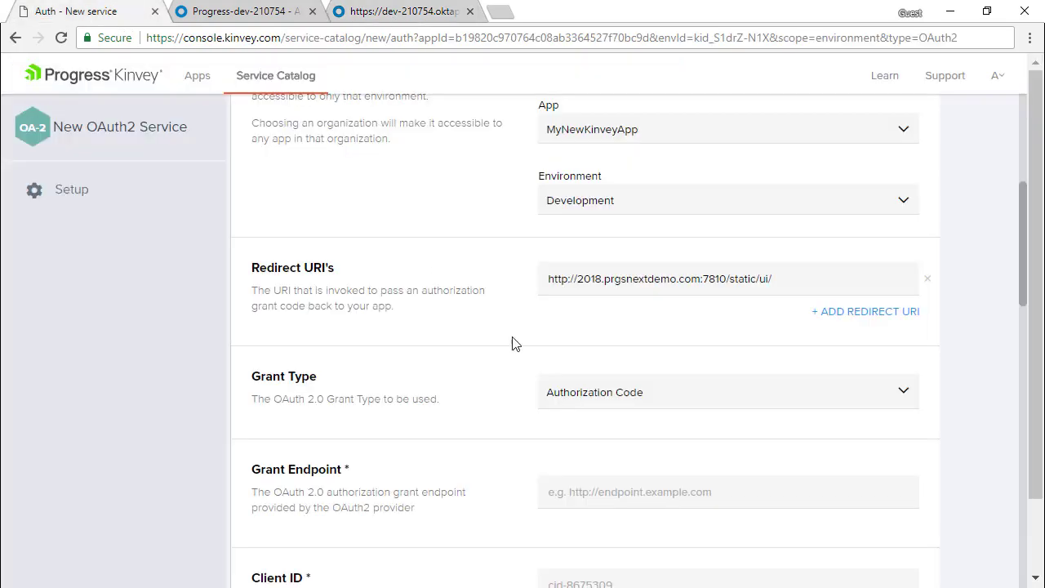
click(641, 491)
text(https://dev-210754.oktapreview.com/oauth2/ausf4lg0dzvNRMVTE0h7/v1/authorize)
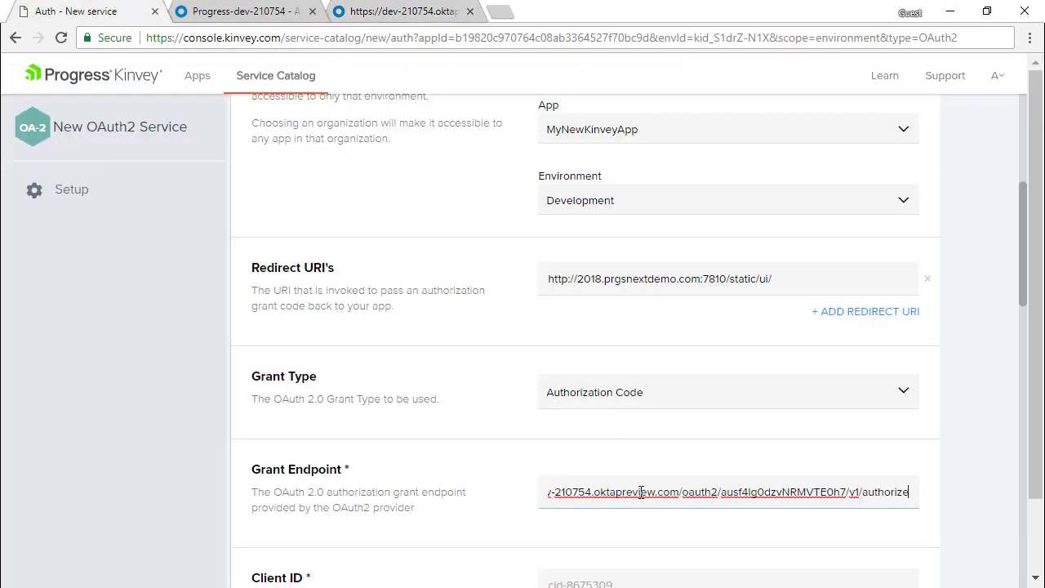
scroll(618, 480, down, 1)
scroll(617, 480, down, 2)
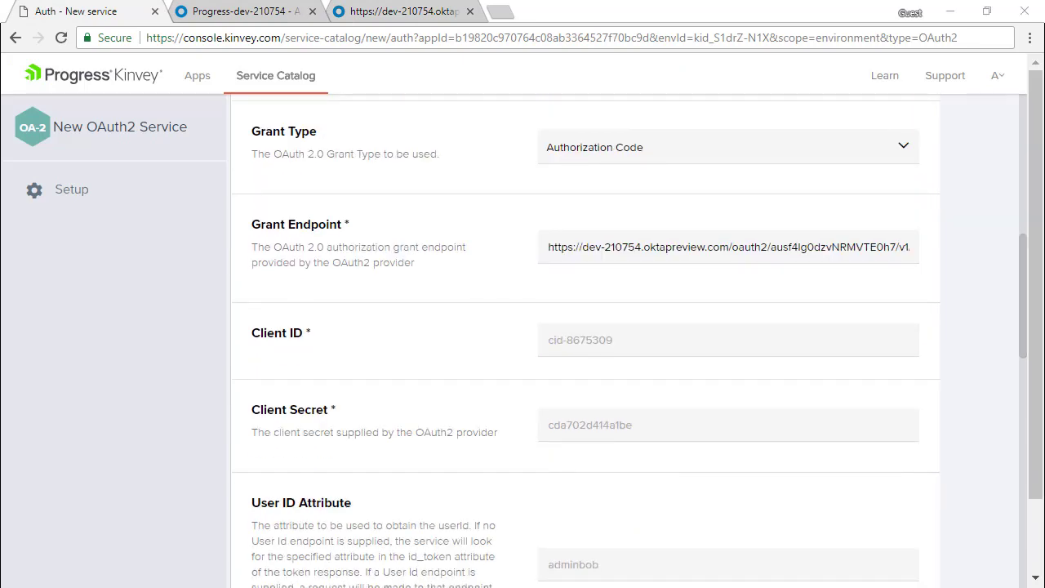
key(alt+Tab)
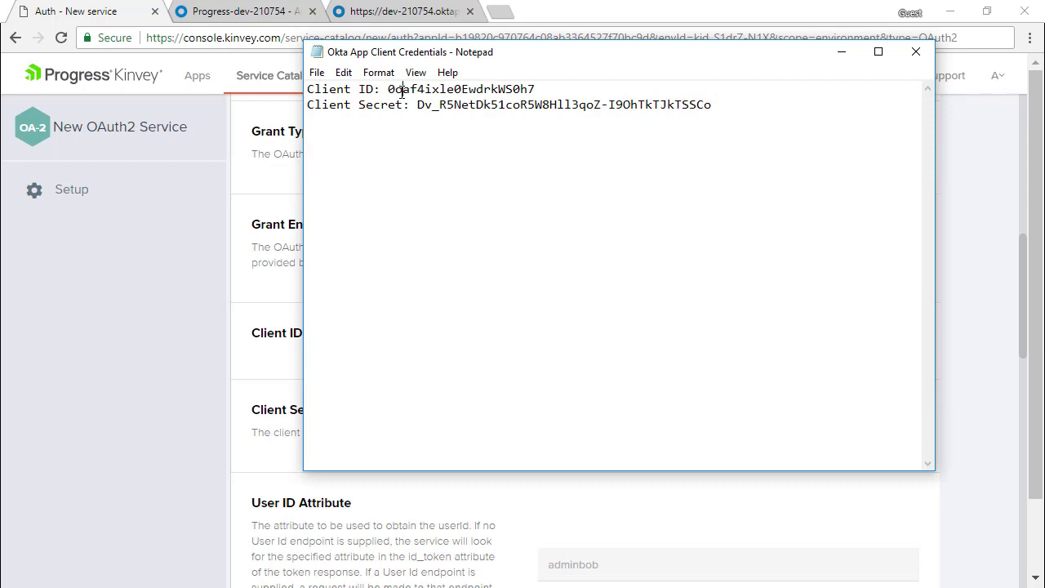
Fill in the Client ID and Client Secret from the saved Okta credentials.
double_click(402, 93)
key(ctrl+c)
key(alt+Tab)
click(594, 342)
key(ctrl+v)
key(alt+Tab)
click(426, 108)
key(shift+End)
key(ctrl+c)
key(alt+Tab)
click(581, 425)
key(ctrl+v)
Allow the client_token and code attributes and save the OAuth2 service.
scroll(602, 427, down, 3)
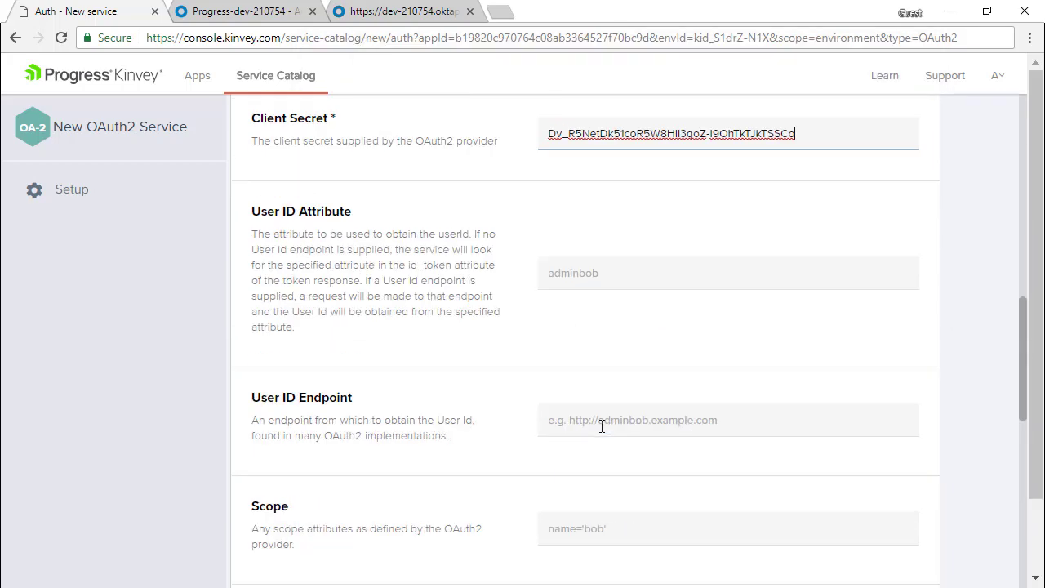
scroll(716, 482, up, 4)
scroll(716, 482, down, 5)
scroll(716, 482, down, 11)
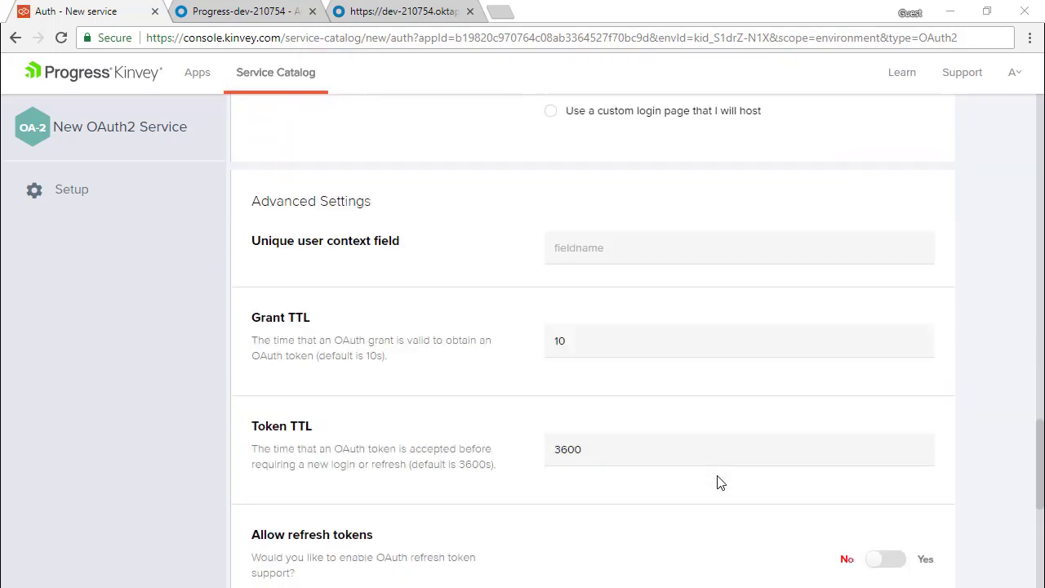
click(828, 398)
click(785, 409)
text(client_token)
click(866, 437)
click(665, 443)
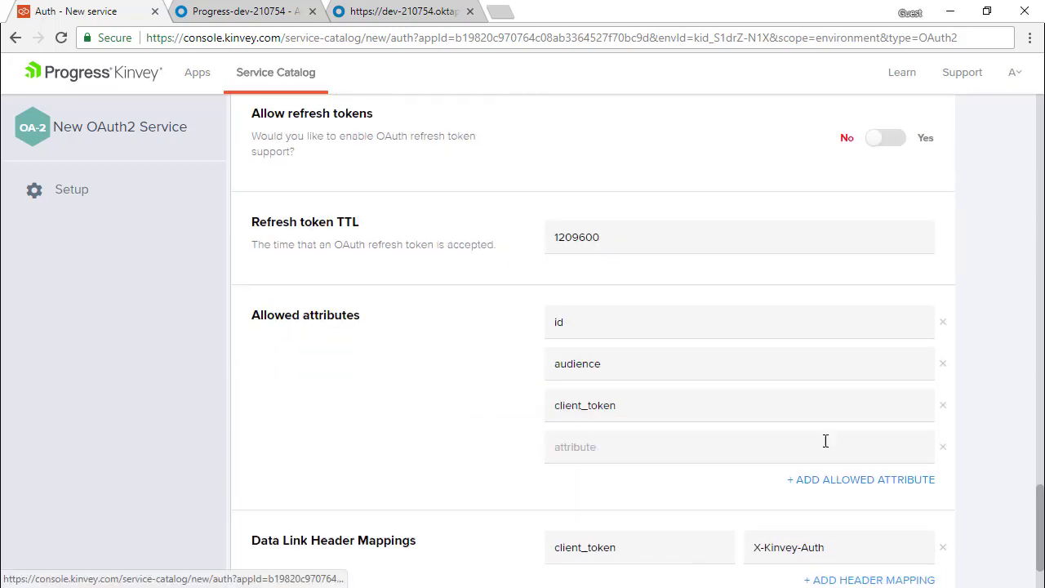
text(code)
scroll(933, 529, down, 2)
click(915, 561)
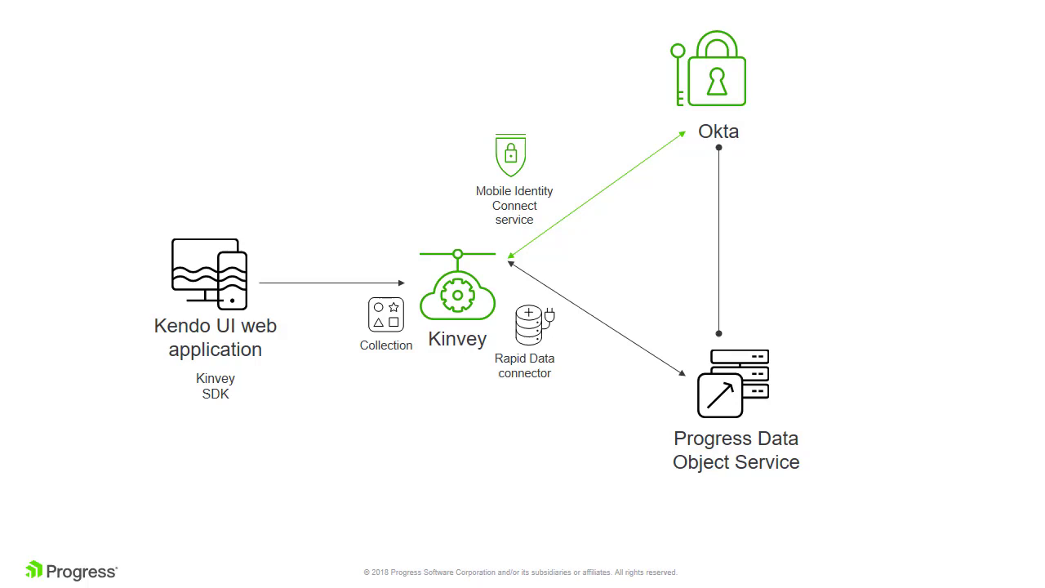
Advance the architecture slide to reveal the Access Token Decryption Key link.
click(945, 424)
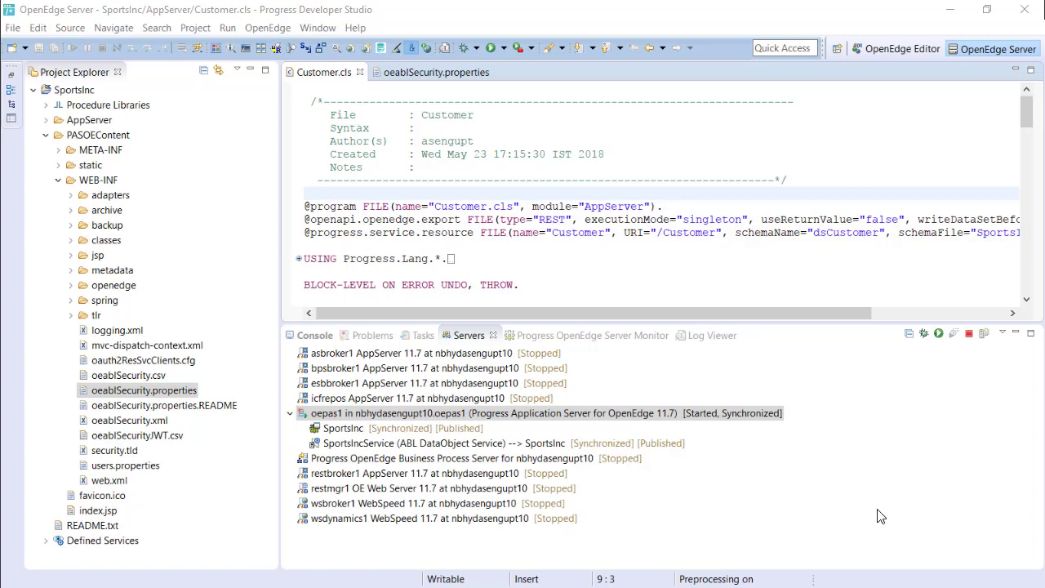
Change client.login.model in oeablSecurity.properties from anonymous to oauth2.
click(614, 415)
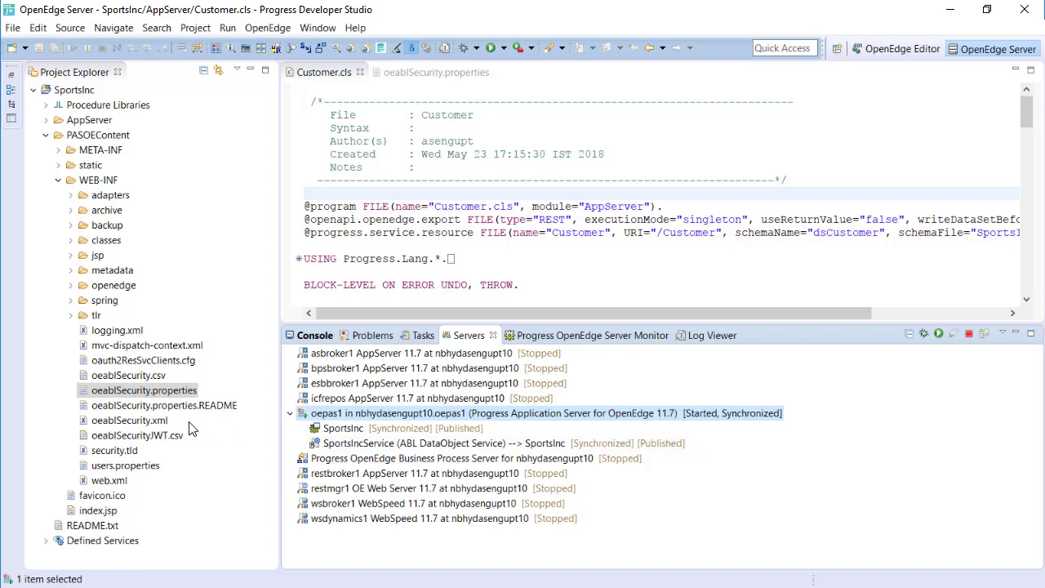
double_click(134, 391)
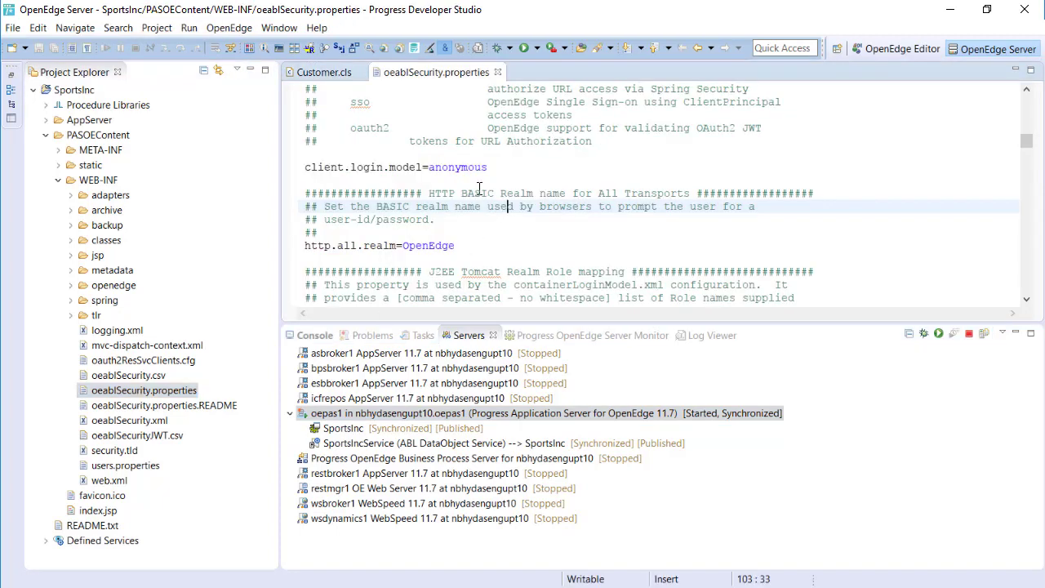
double_click(460, 167)
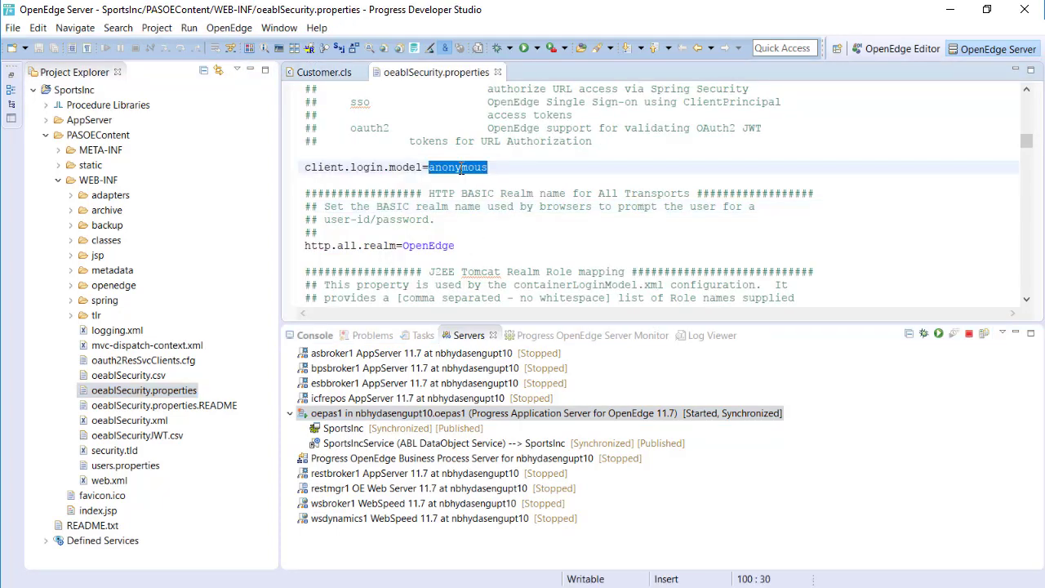
text(oauth2)
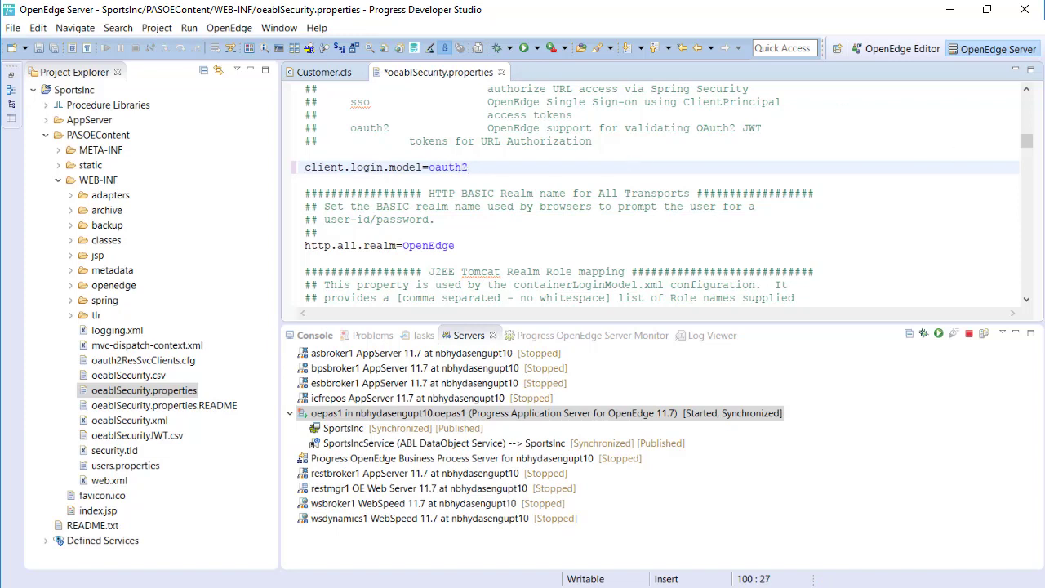
drag(1027, 141, 1027, 268)
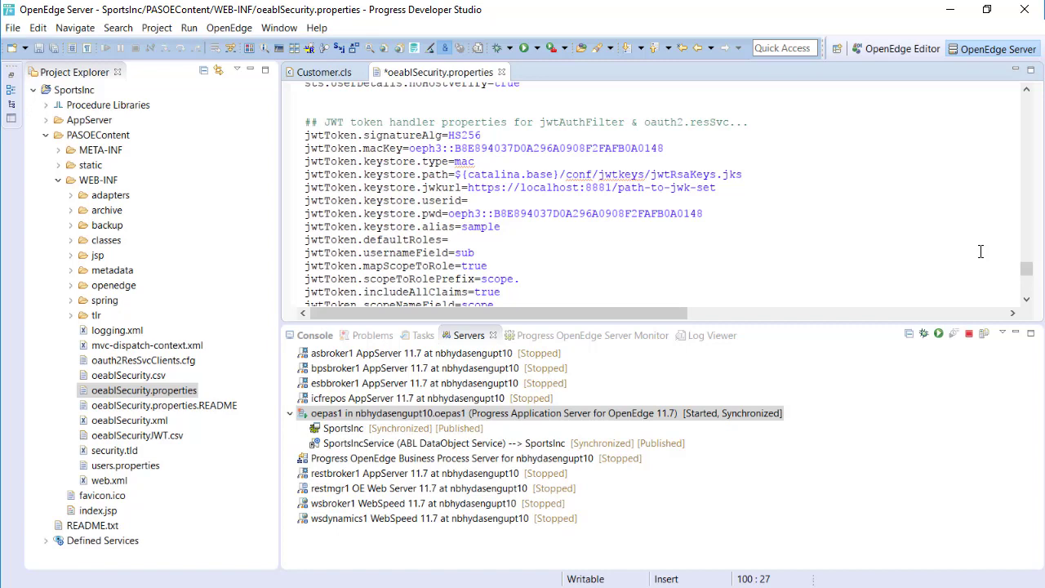
Set signatureAlg to RS256 and the keystore type to jwk.
click(455, 136)
key(BackSpace)
text(R)
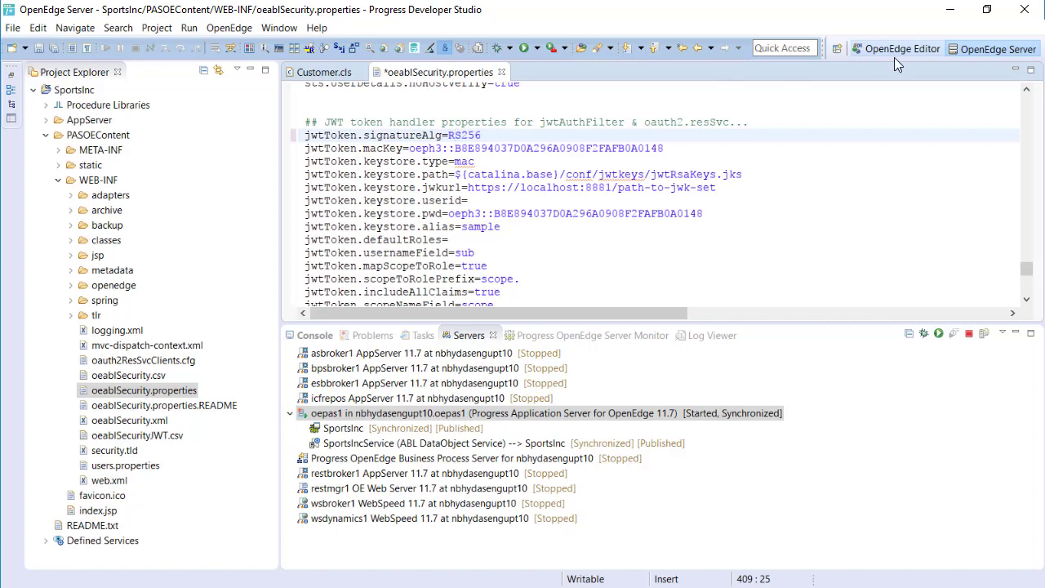
double_click(465, 162)
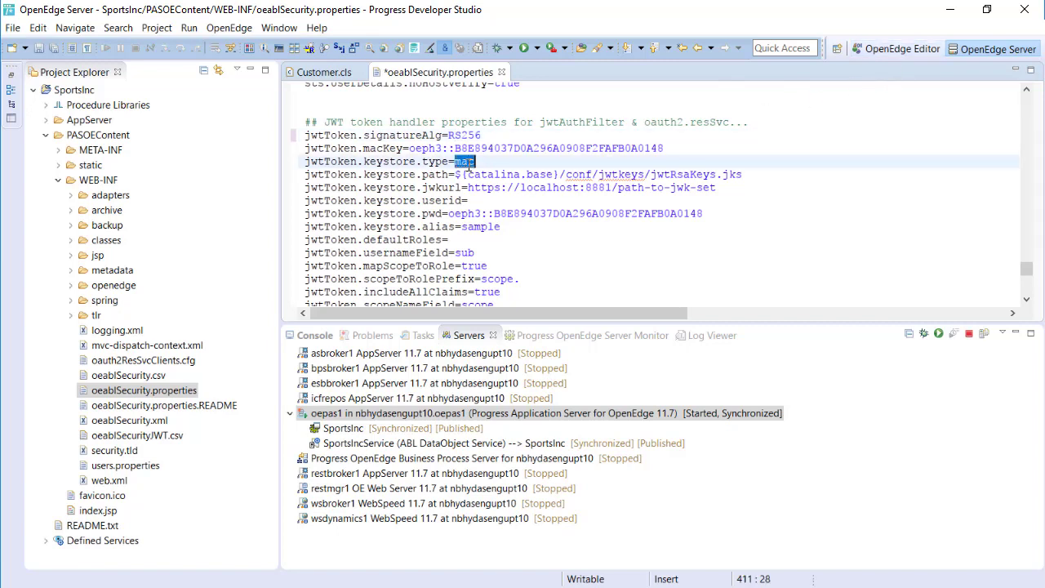
text(jwk)
Replace the localhost jwkurl with Okta's …/v1/keys URL and save.
click(464, 188)
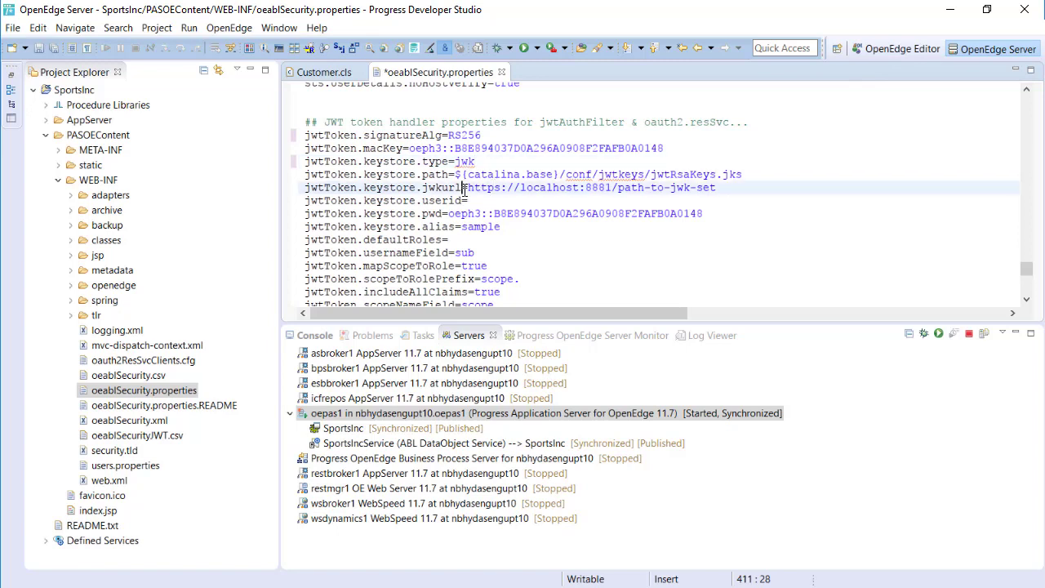
key(Right)
key(shift+End)
key(Delete)
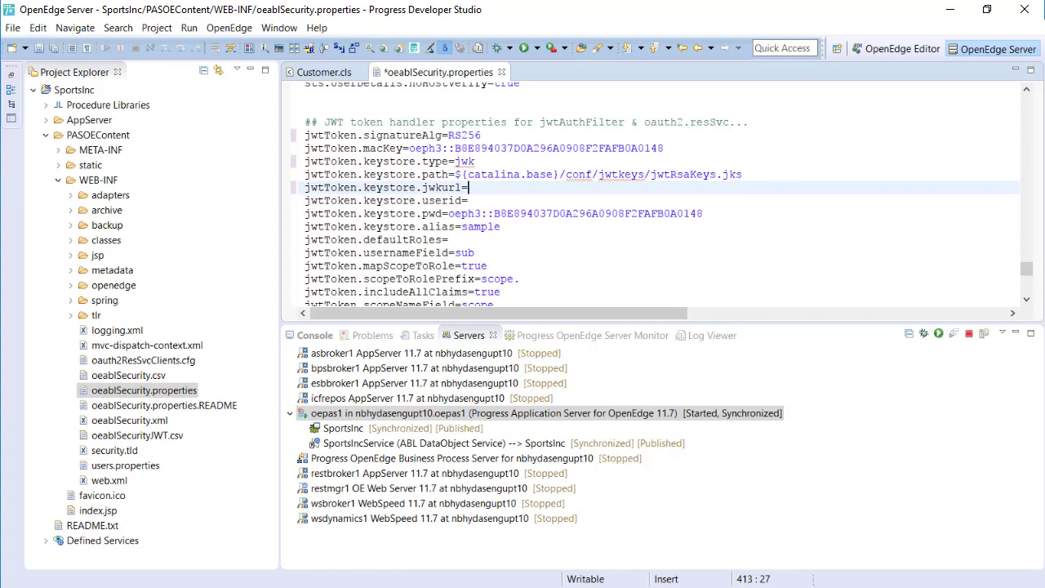
key(alt+Tab)
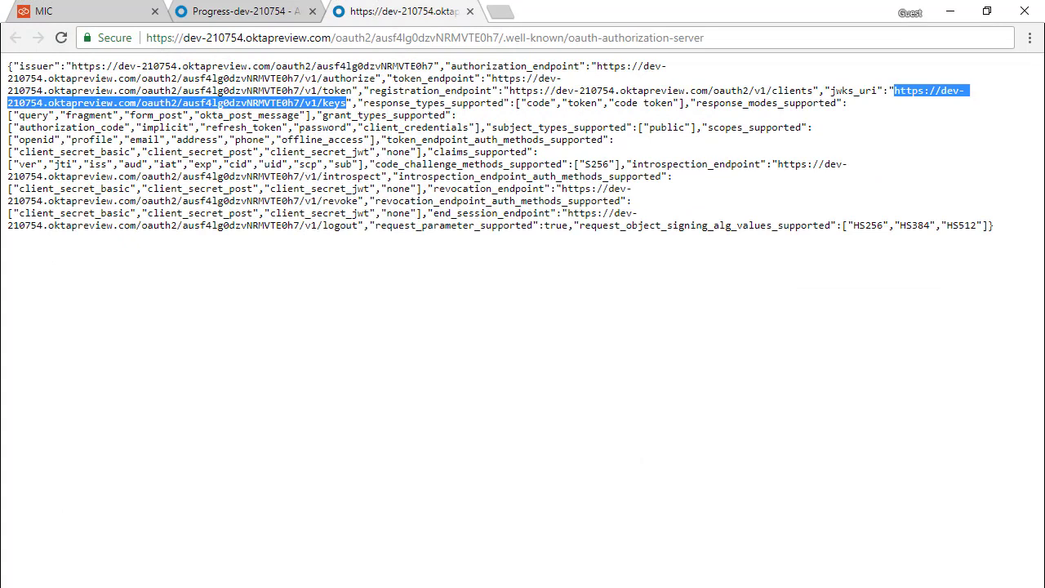
key(alt+Tab)
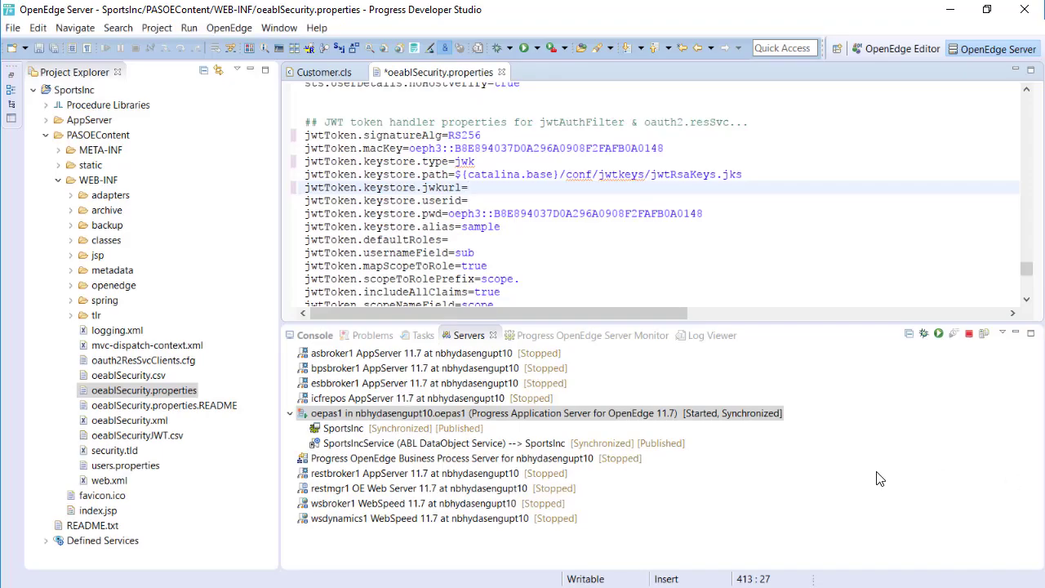
key(ctrl+v)
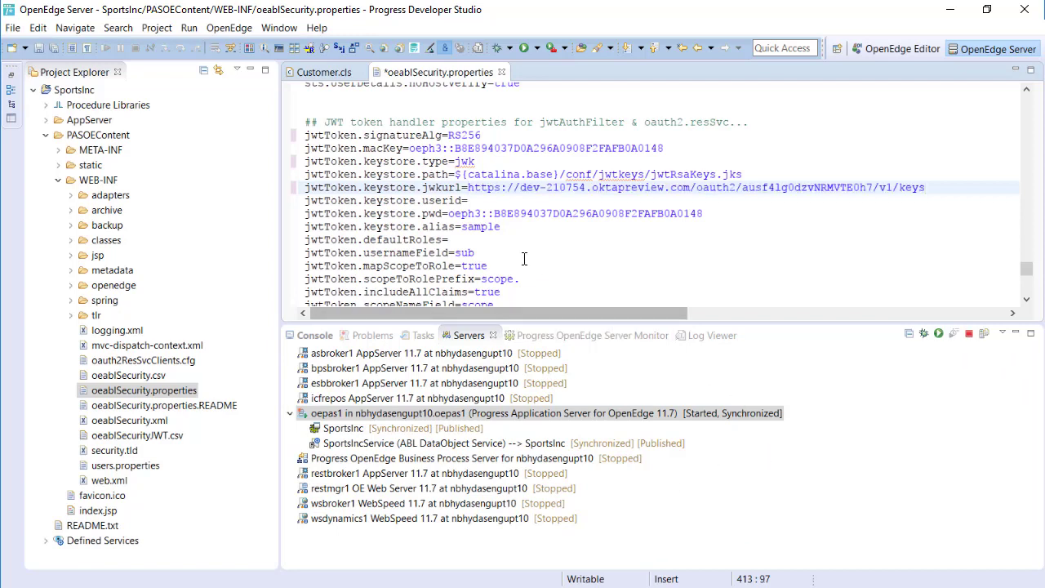
key(ctrl+s)
Set defaultRoles to PSCUser and save the properties file.
click(464, 241)
text(PSCUser)
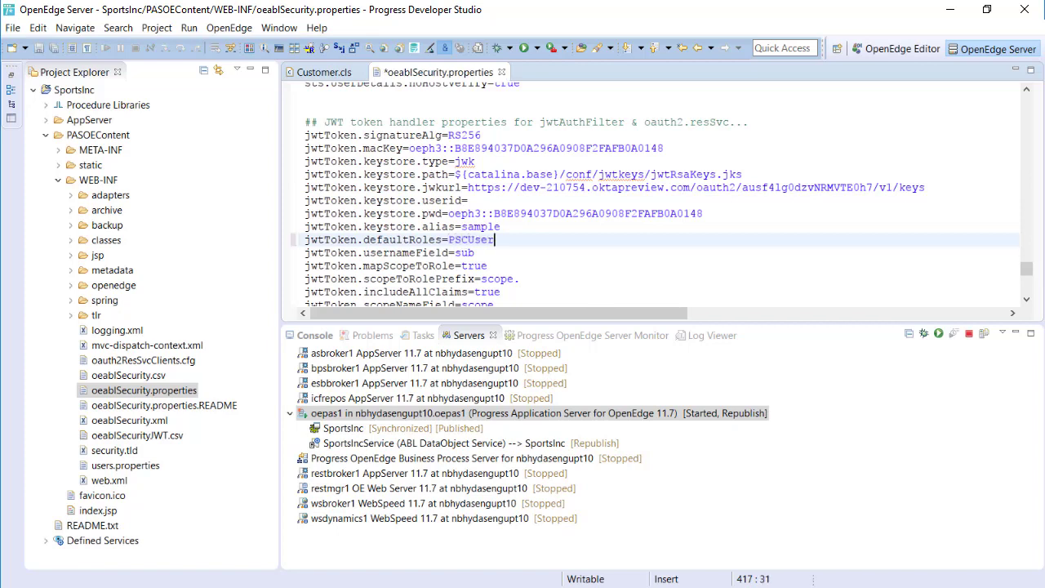
key(ctrl+s)
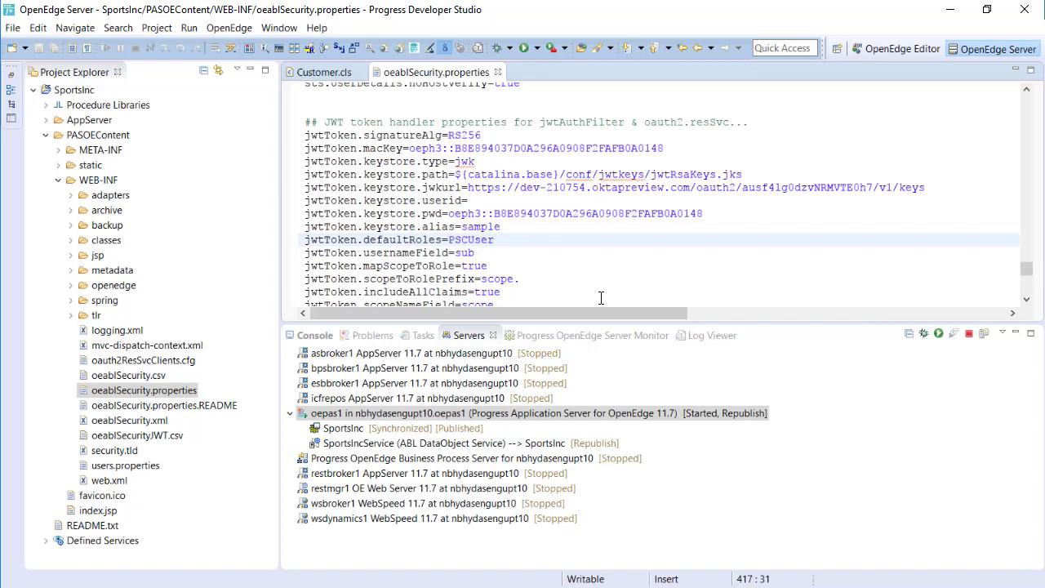
Replace oeablClient in oauth2ResSvcClients.cfg with the Okta client ID and save.
double_click(164, 368)
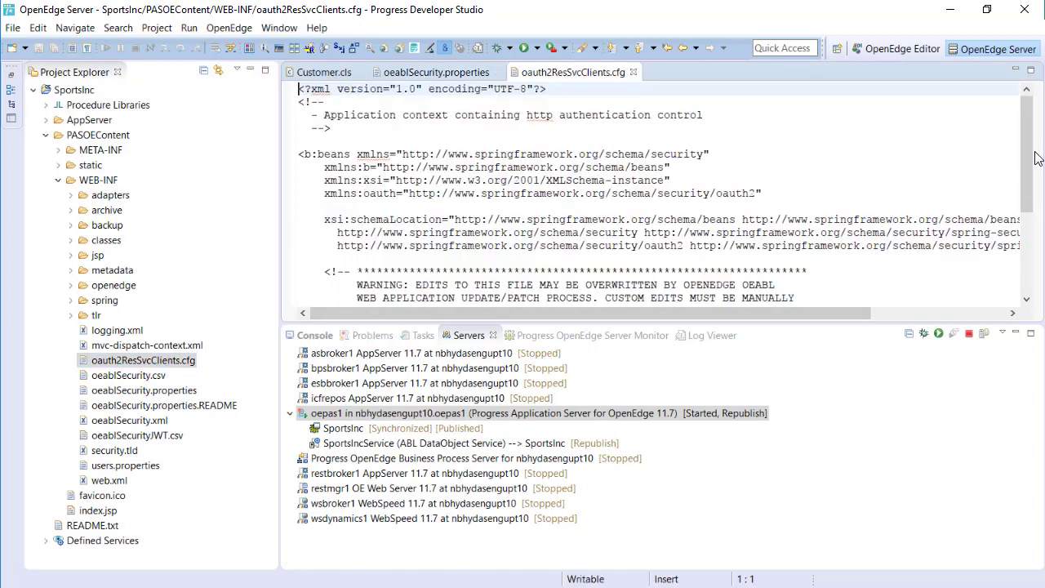
drag(1028, 157, 1028, 230)
double_click(546, 242)
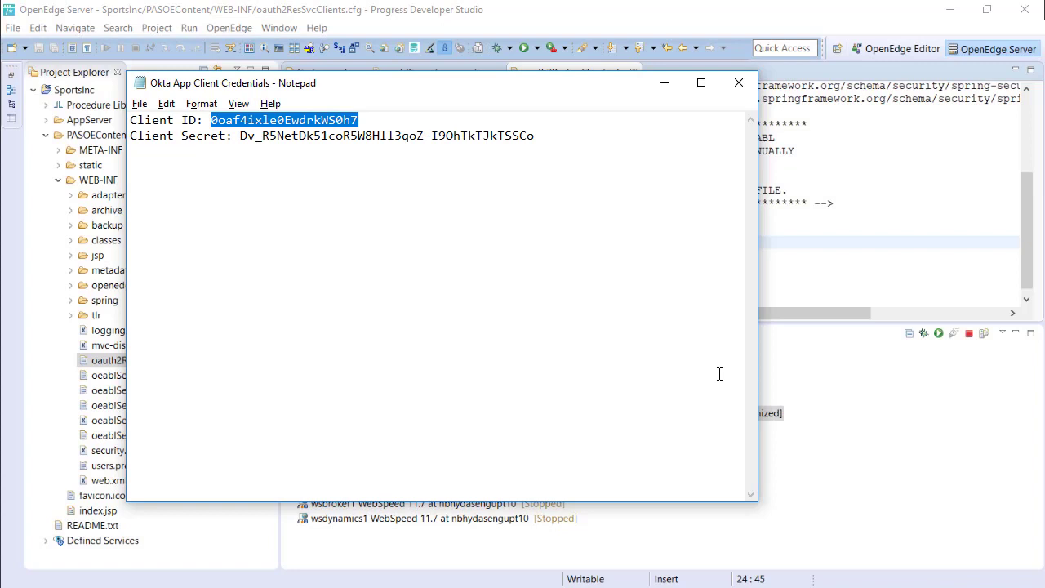
click(768, 278)
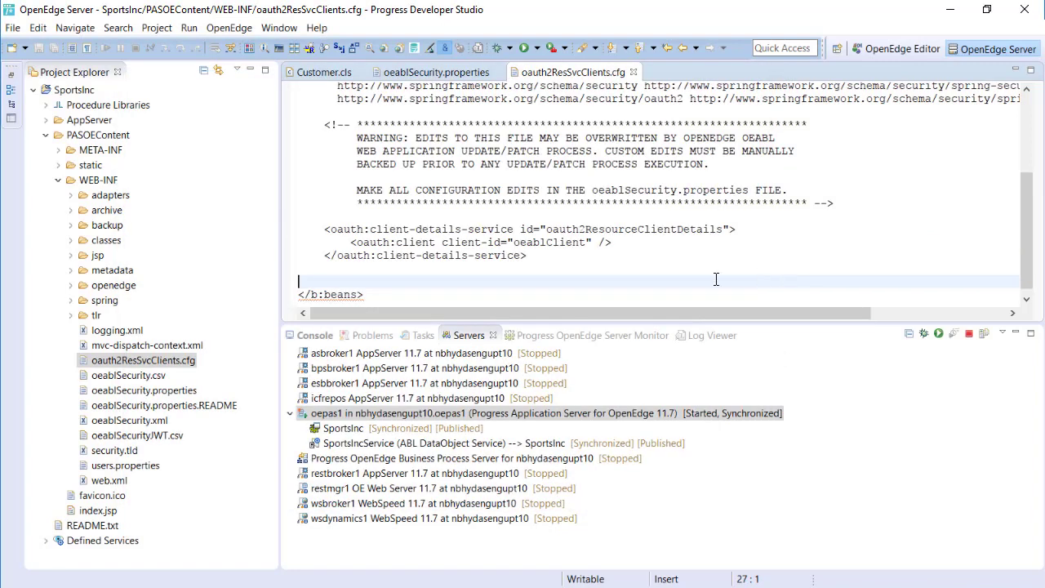
double_click(542, 243)
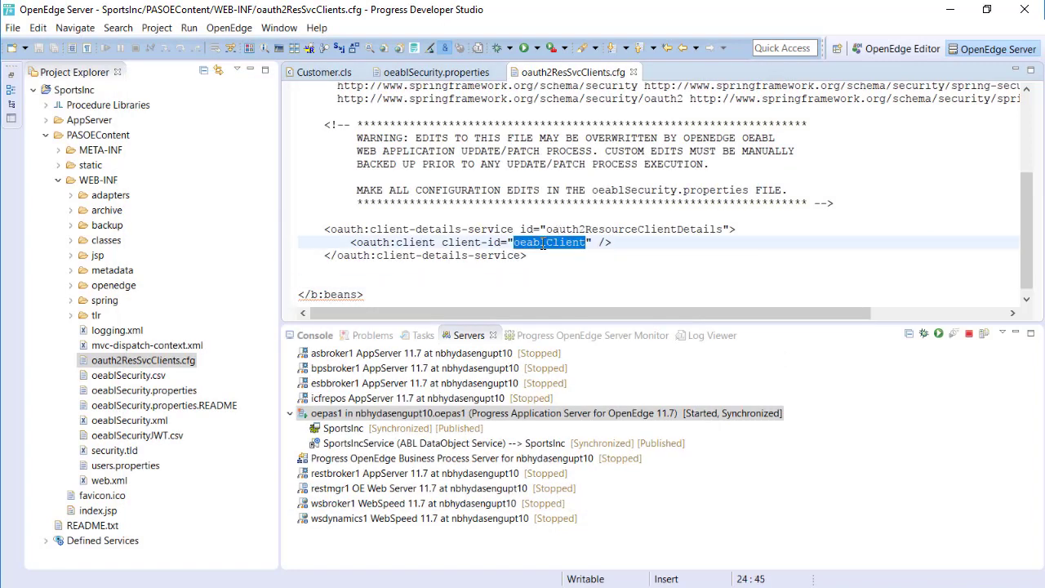
text(0oaf4ixle0EwdrkWS0h7)
key(ctrl+s)
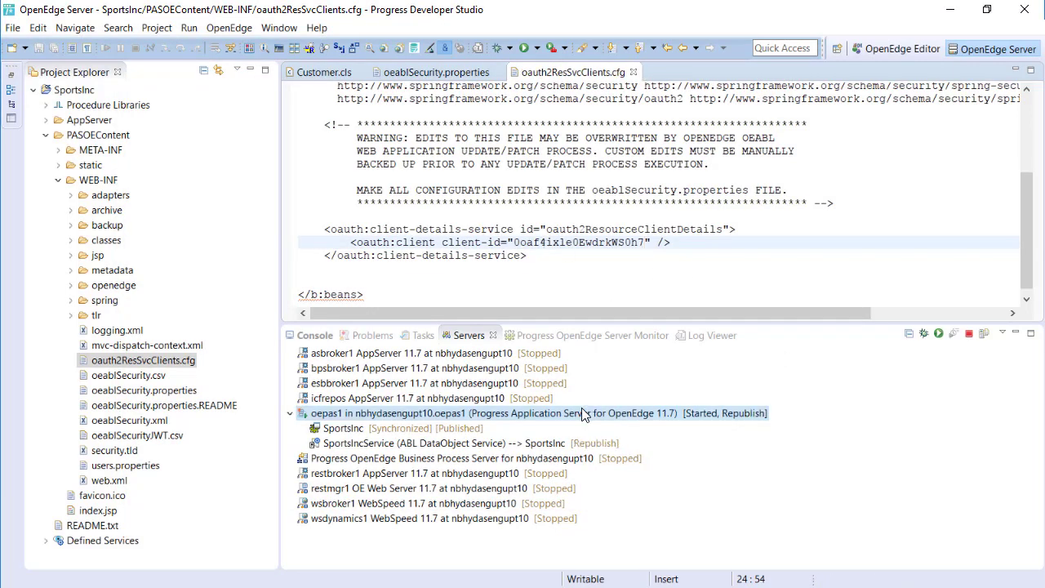
click(583, 413)
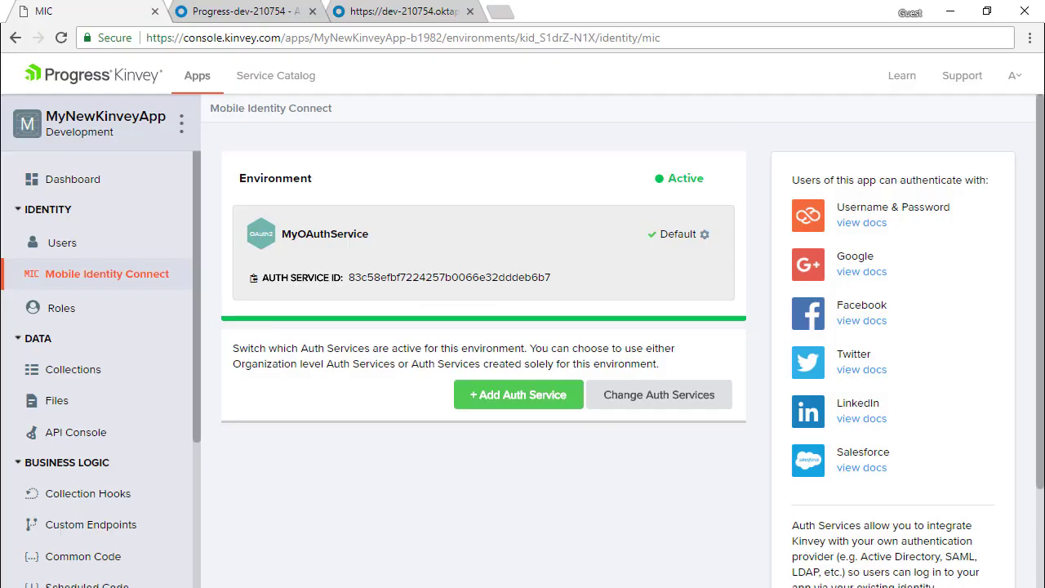
Start a ProgressData service named MYProgressService, scoped to MyNewKinveyApp only.
click(301, 87)
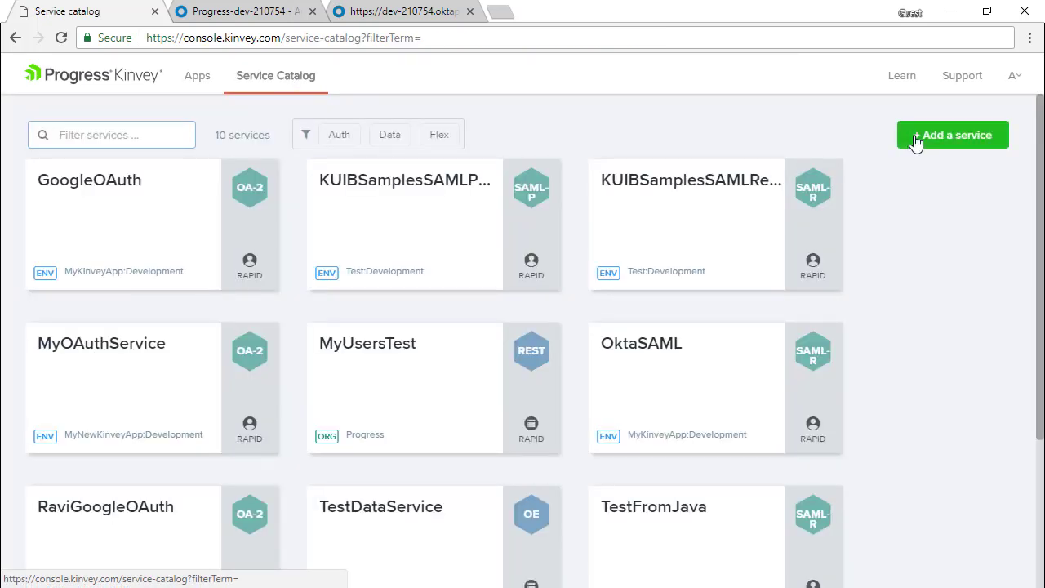
click(927, 134)
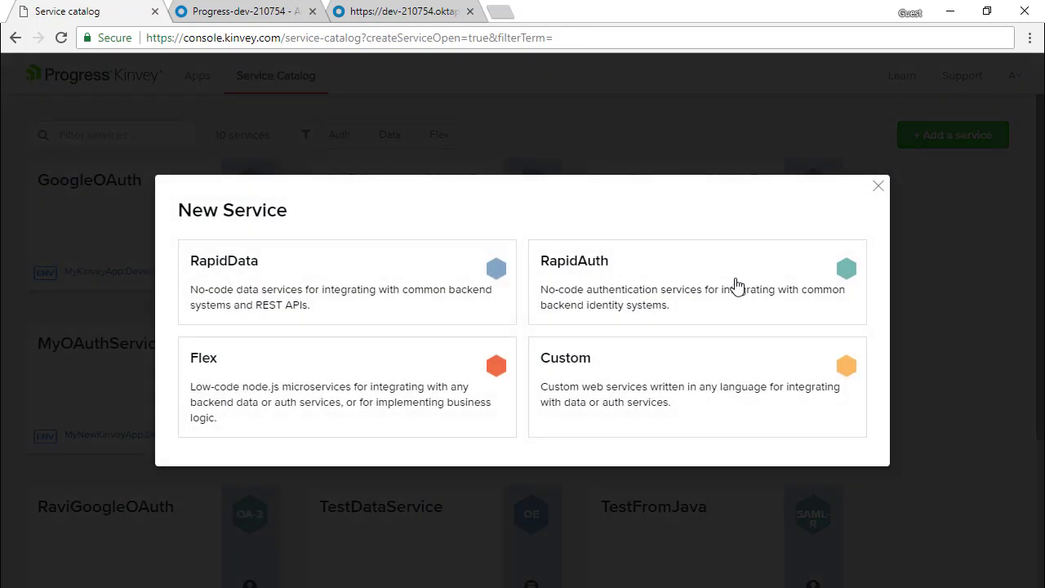
click(397, 294)
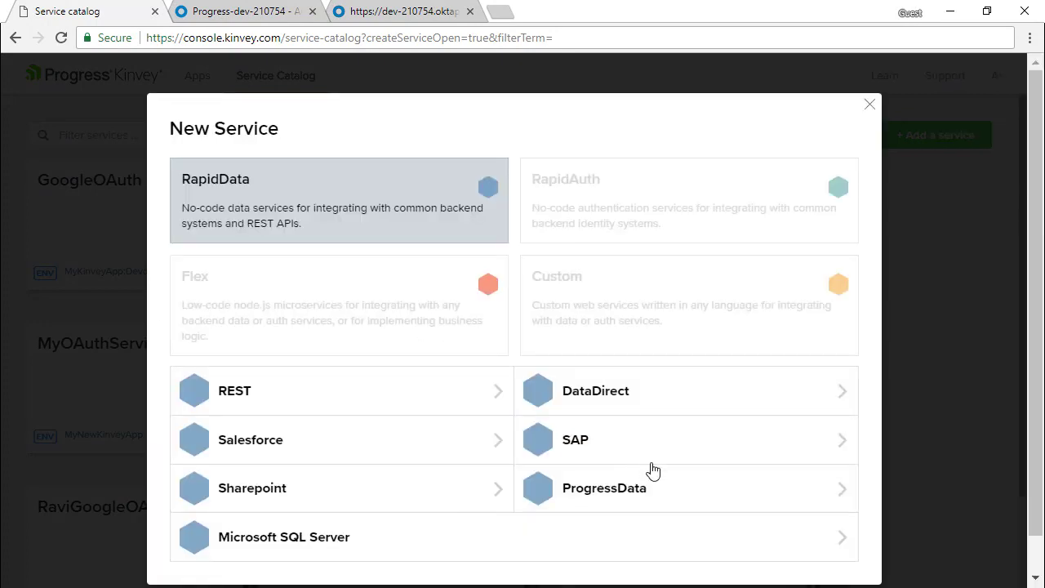
click(657, 490)
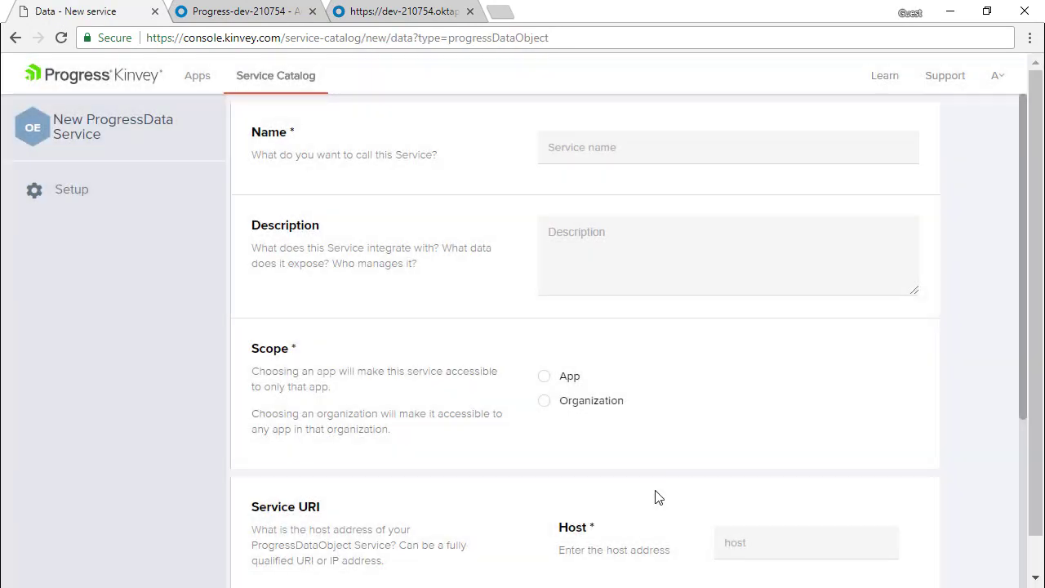
click(656, 144)
text(MYProgressS)
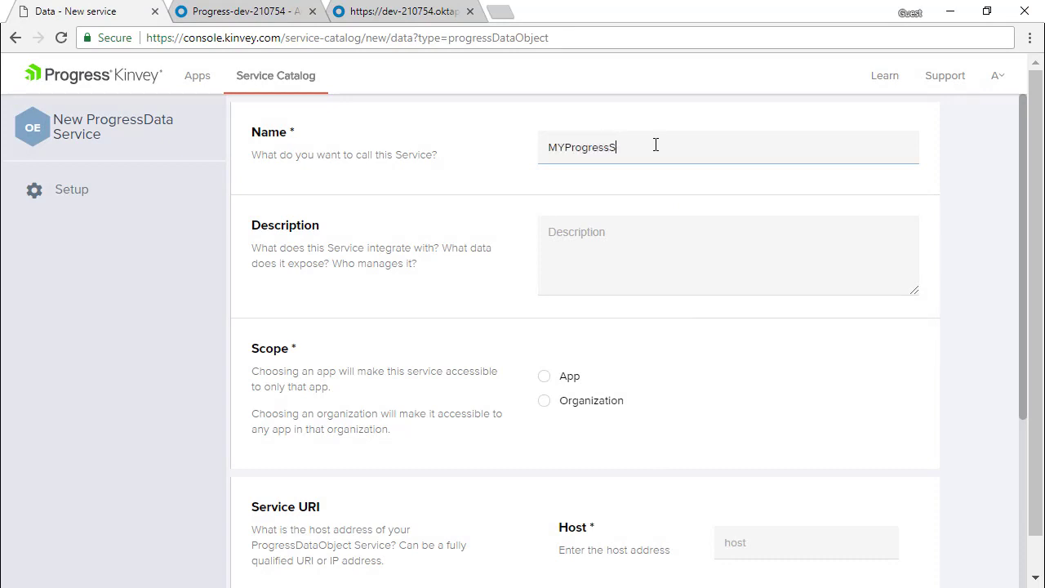
text(ervice)
click(574, 378)
click(545, 379)
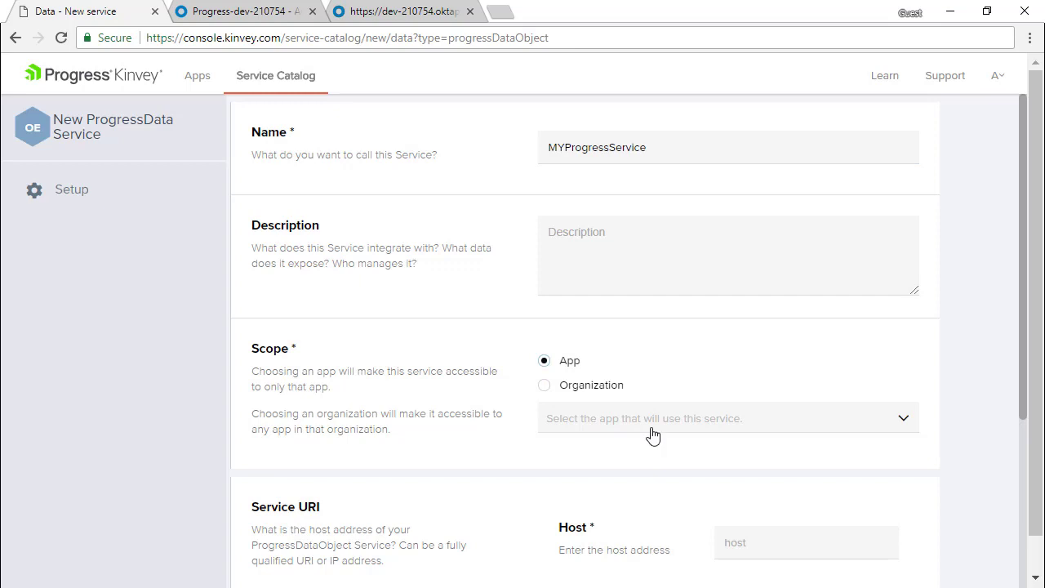
click(653, 433)
click(644, 478)
scroll(761, 523, down, 3)
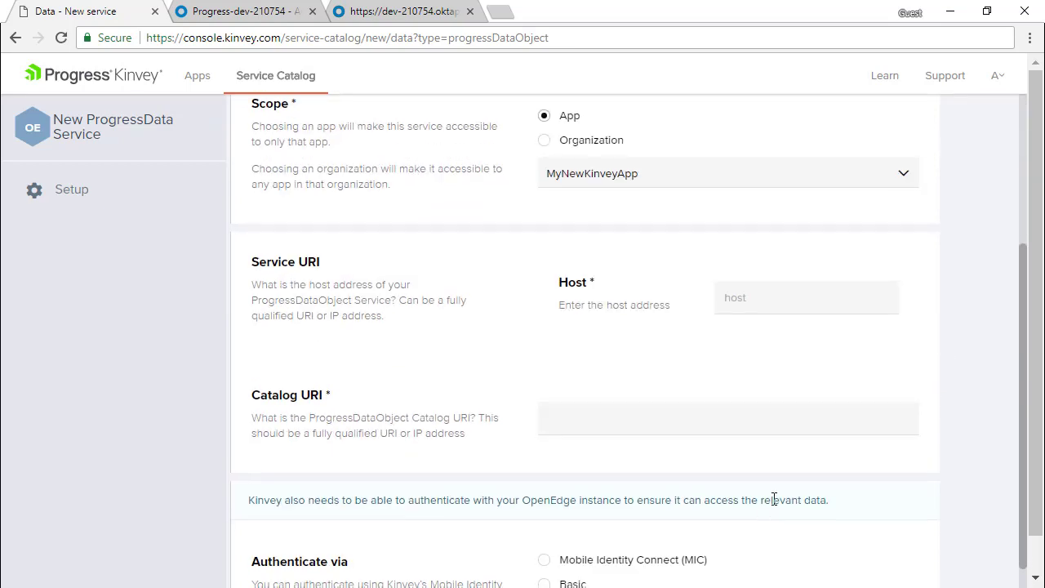
Enter the SportsInc catalog URI and trimmed host, choose Mobile Identity Connect, and save.
click(602, 425)
text(http://2018.prgsnextdemo.com:7810/SportsInc/static/SportsIncService.json)
click(739, 299)
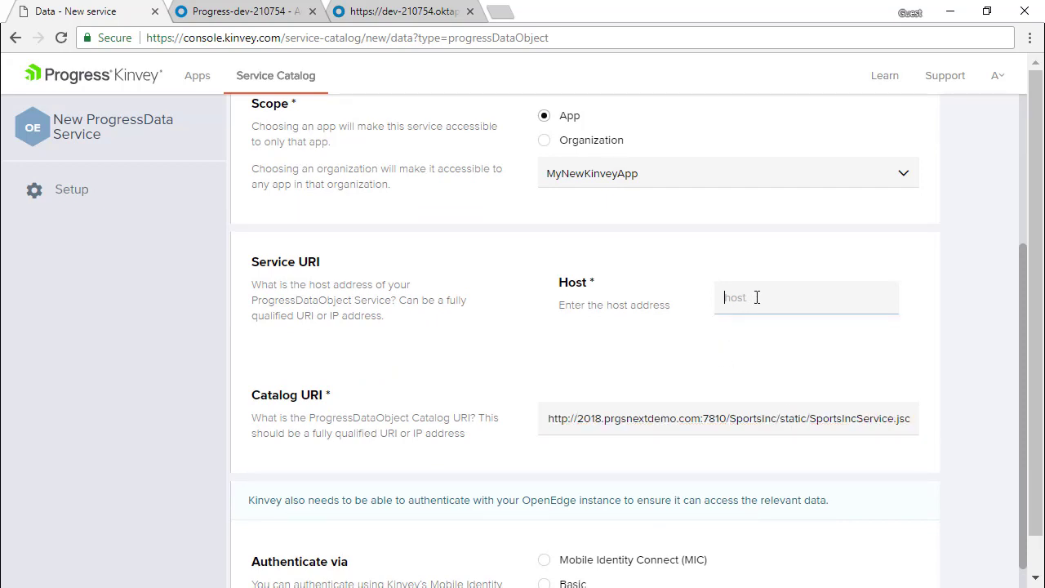
text(http://2018.prgsnextdemo.com:7810/SportsInc/static/SportsIncService.json)
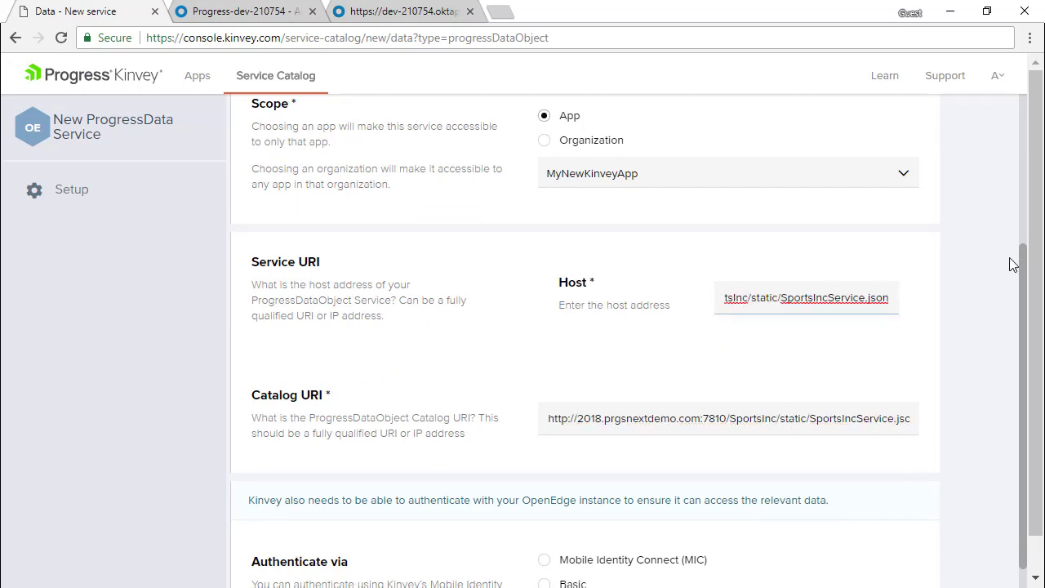
key(shift+End)
key(Delete)
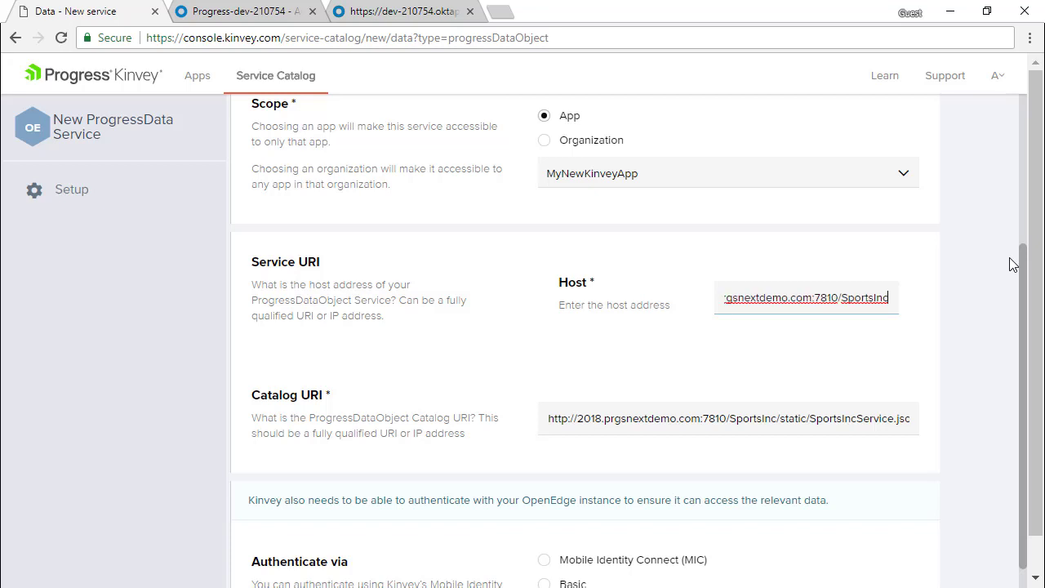
scroll(1012, 264, down, 1)
click(545, 470)
scroll(817, 506, down, 1)
click(908, 553)
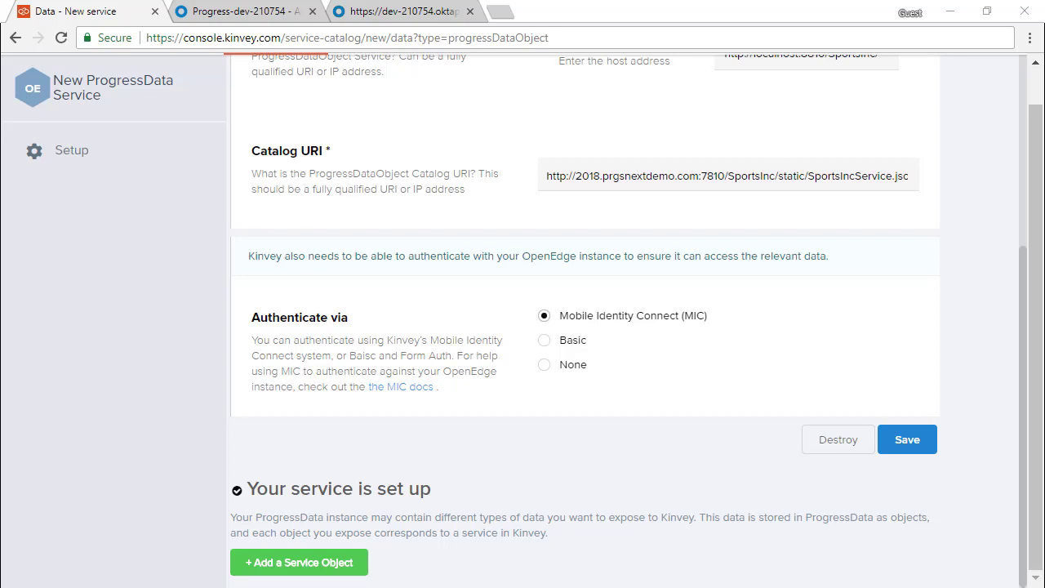
Add a manual service object named Customer with resource Customer and primary key CustNum.
click(317, 573)
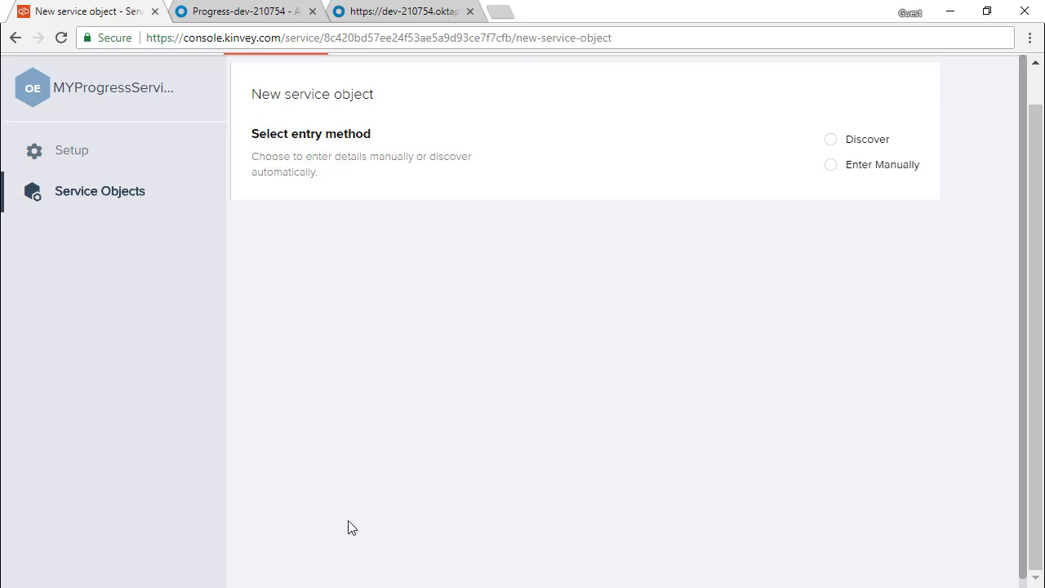
click(831, 168)
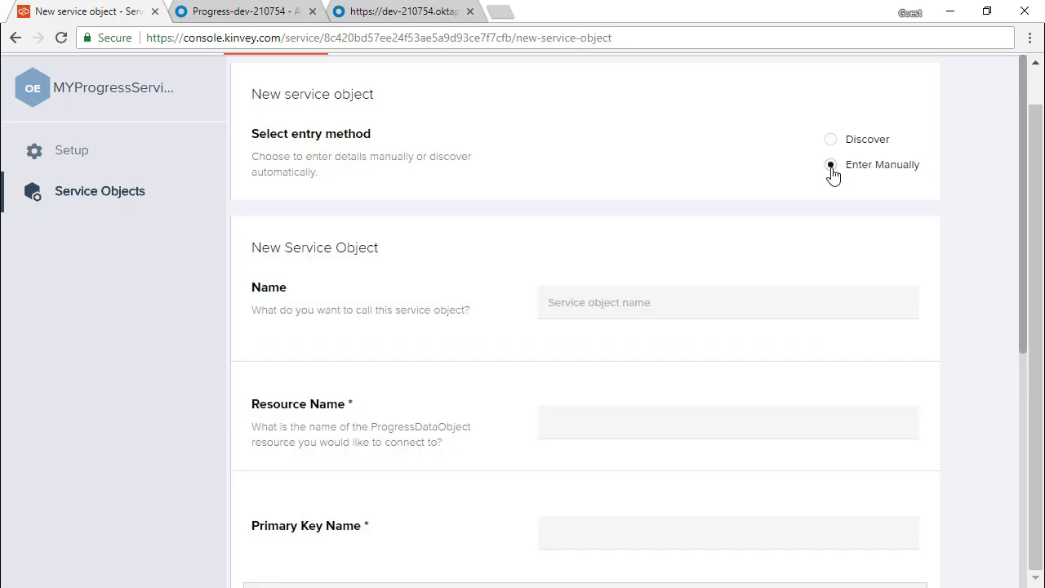
click(624, 303)
text(Customer)
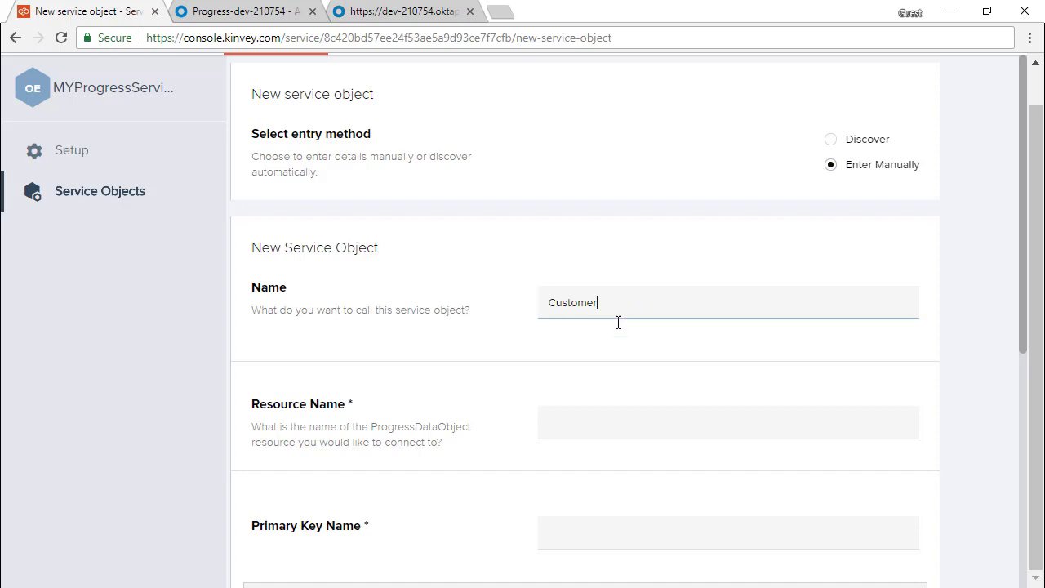
click(623, 418)
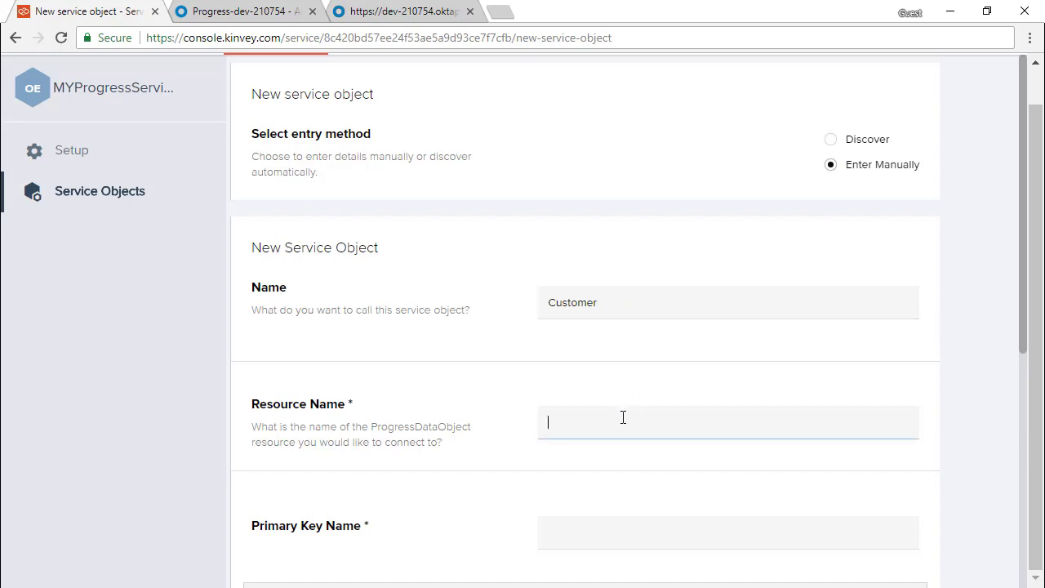
text(Customer)
scroll(623, 417, down, 2)
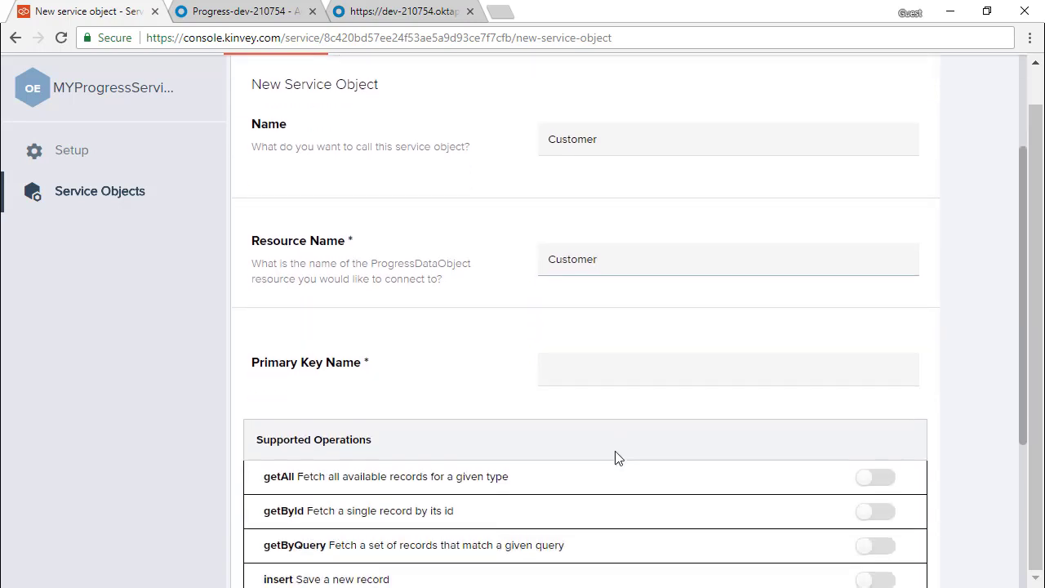
click(608, 369)
text(CustNum)
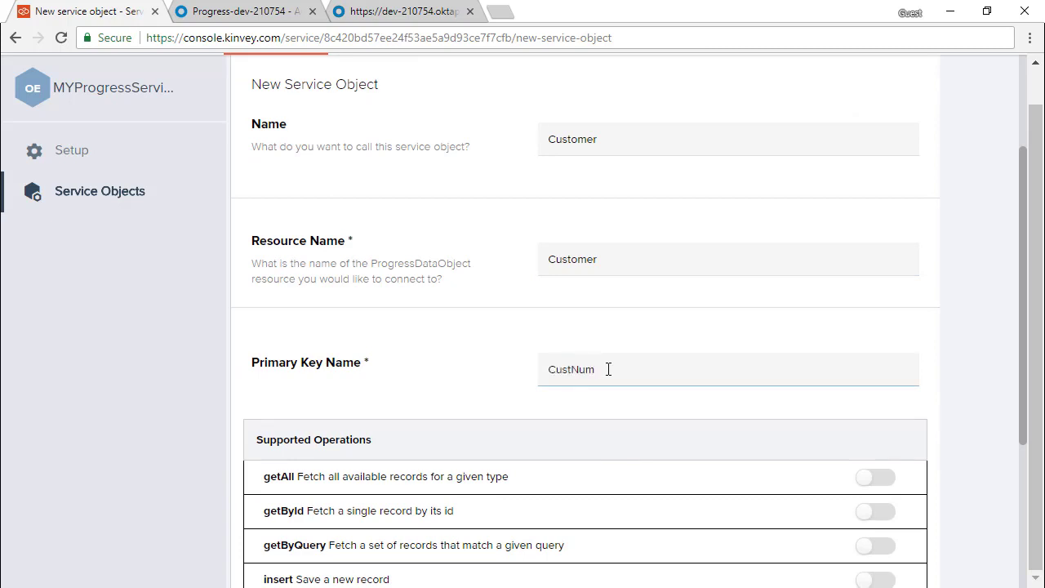
scroll(608, 369, down, 3)
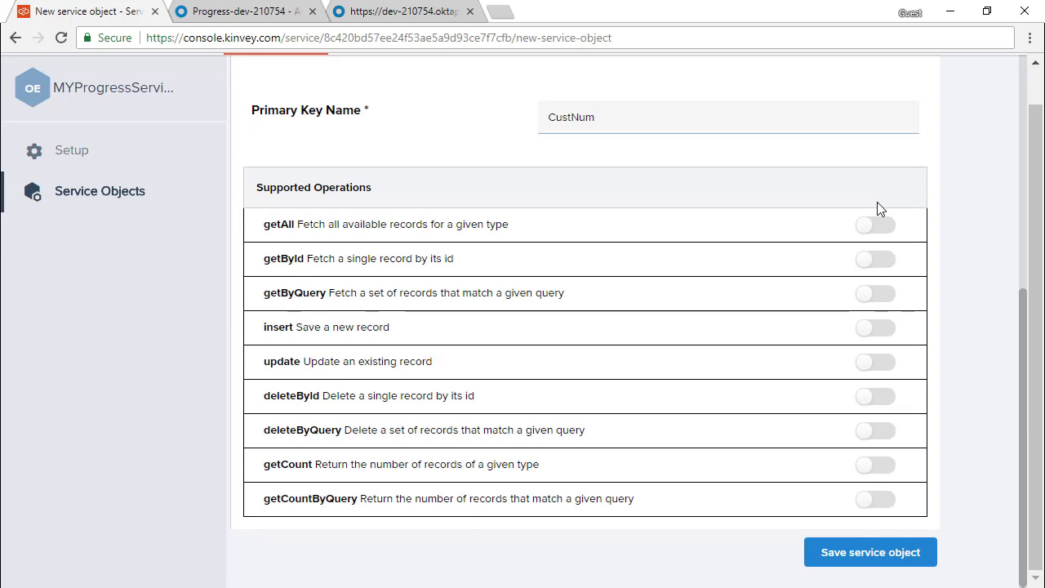
Enable getAll, getById, getByQuery, insert, update, deleteById, deleteByQuery and count operations.
click(881, 227)
click(884, 259)
click(886, 294)
click(886, 331)
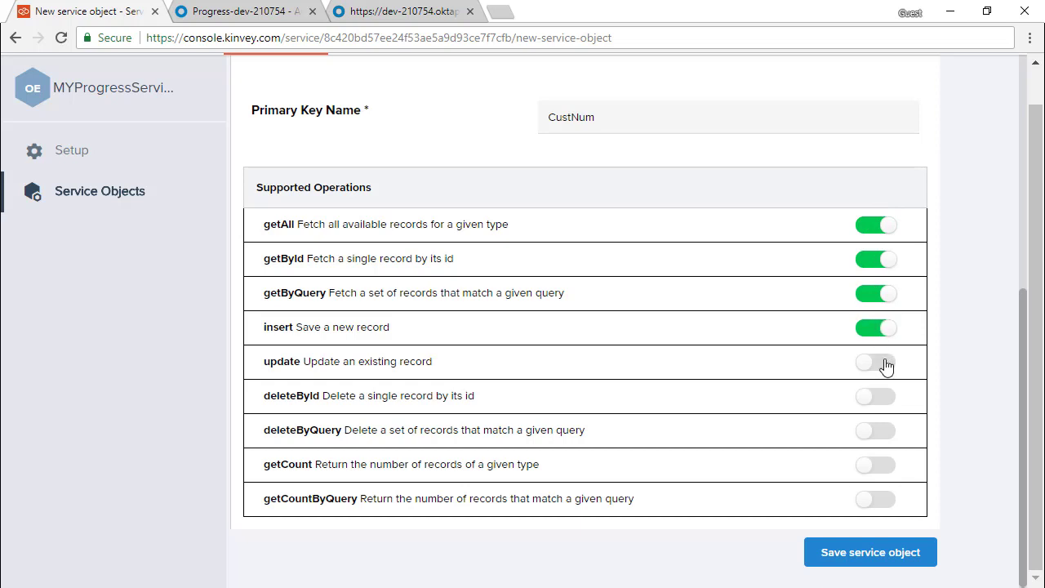
click(887, 364)
click(887, 399)
click(888, 433)
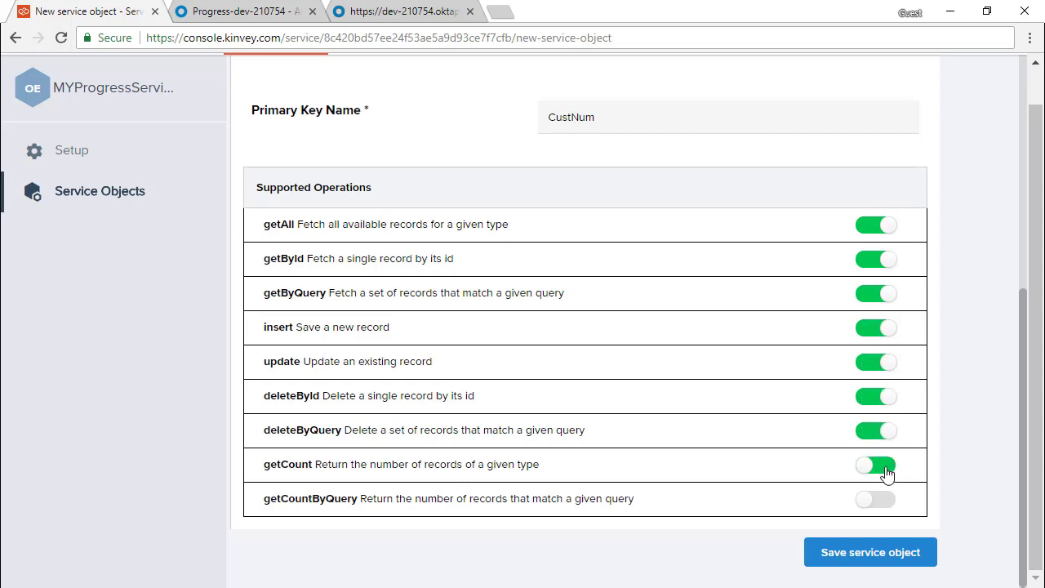
click(886, 501)
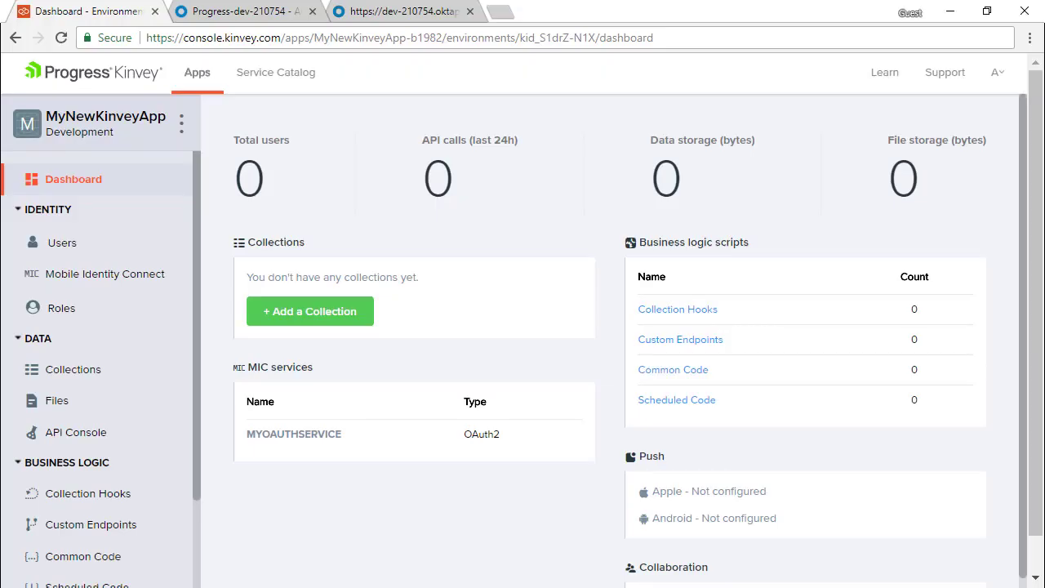
Create and save a new collection named 'Customer'.
click(64, 371)
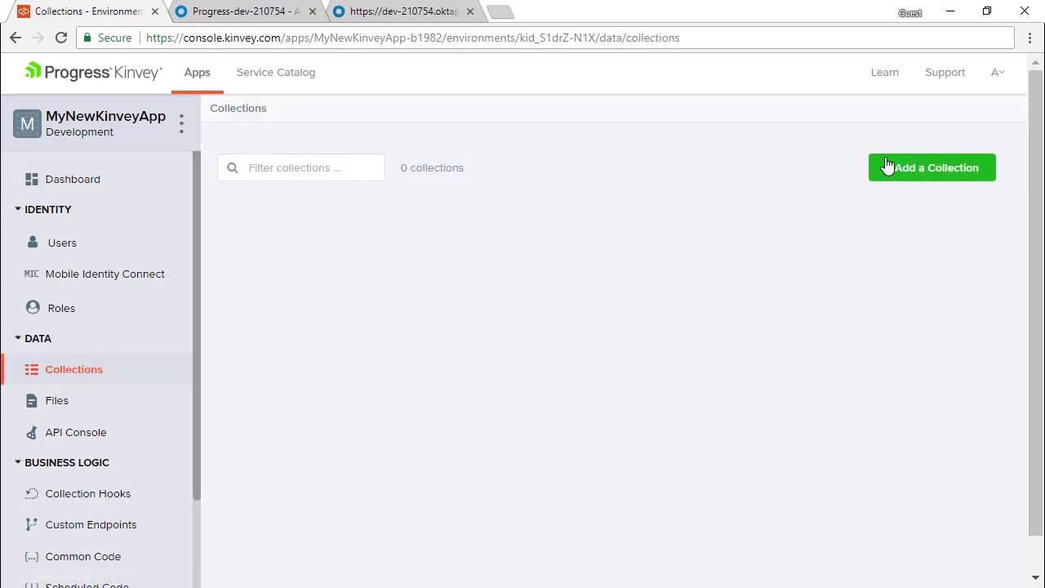
click(888, 166)
text(Customer)
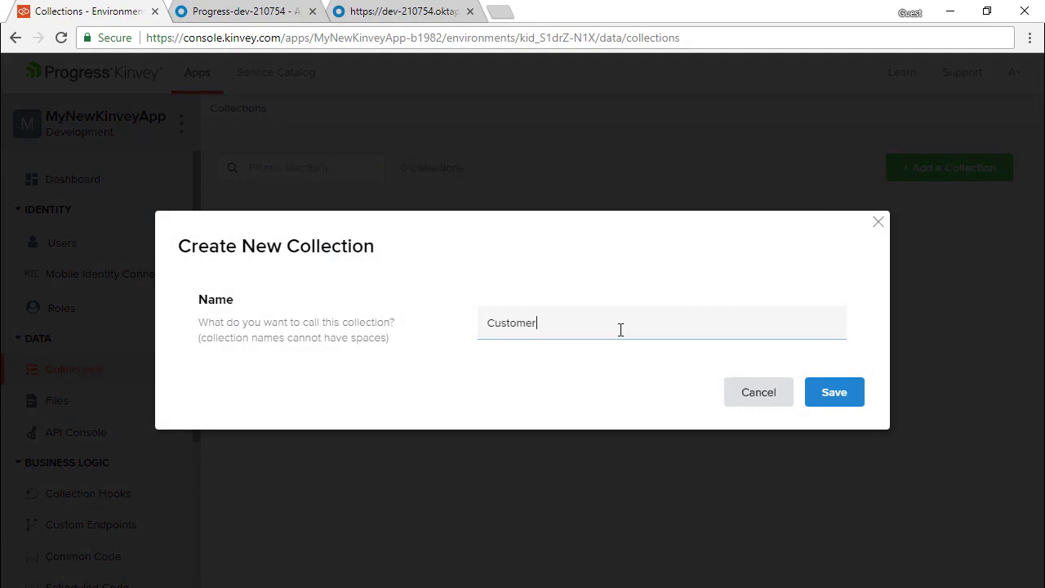
click(846, 396)
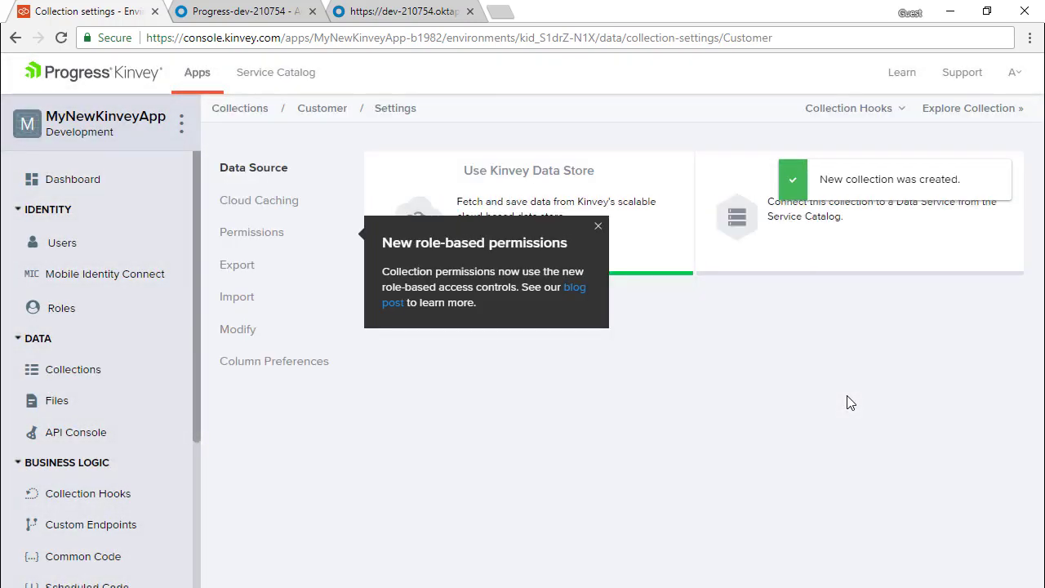
Back the Customer collection with MYProgressService's Customer service object and confirm.
click(597, 227)
click(825, 214)
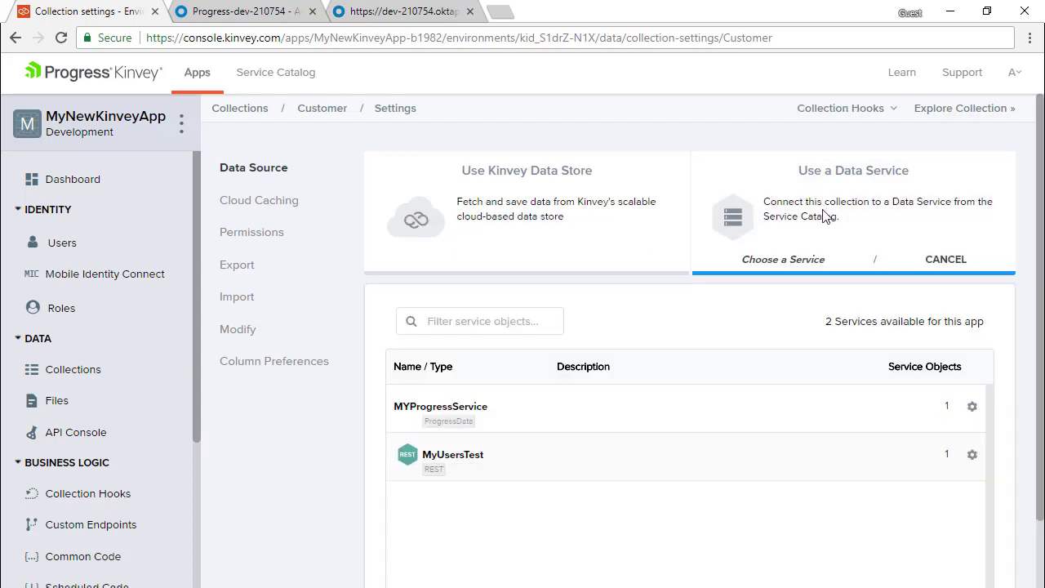
click(764, 402)
click(779, 420)
click(772, 444)
scroll(772, 444, down, 1)
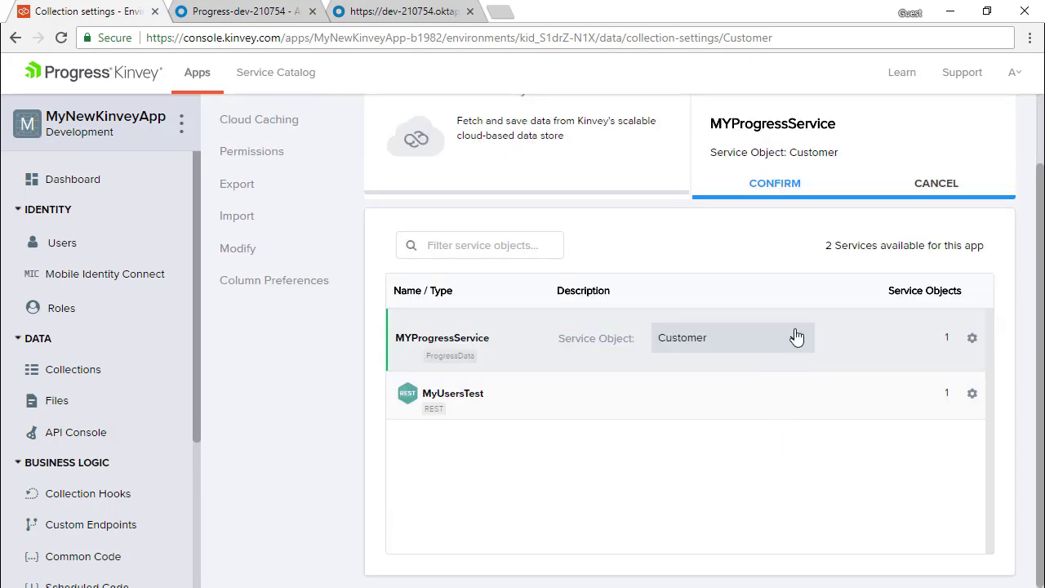
click(775, 185)
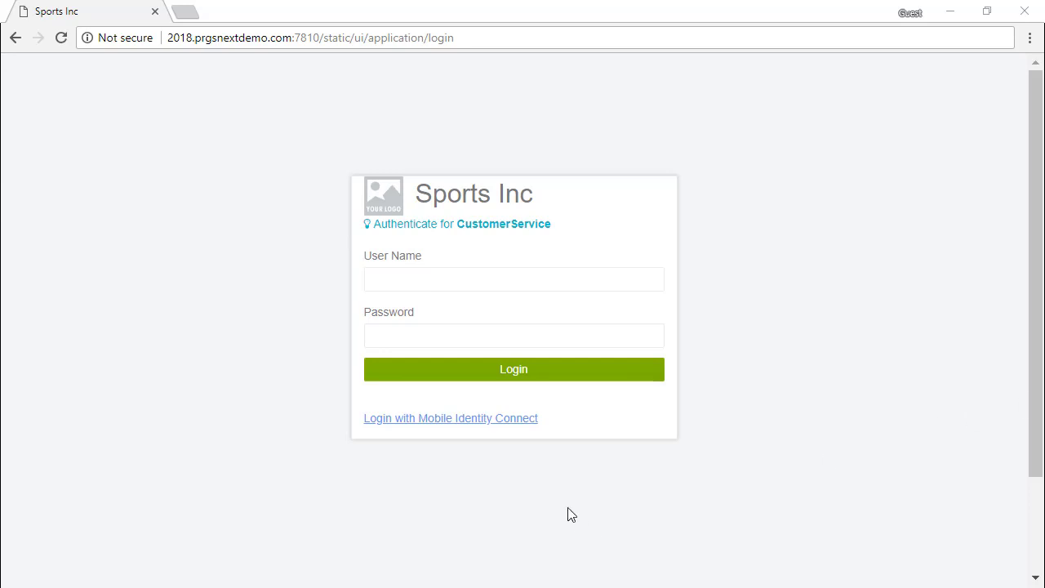
Sign in through Mobile Identity Connect with the Okta username and password, then open the Customer view.
click(469, 419)
double_click(492, 24)
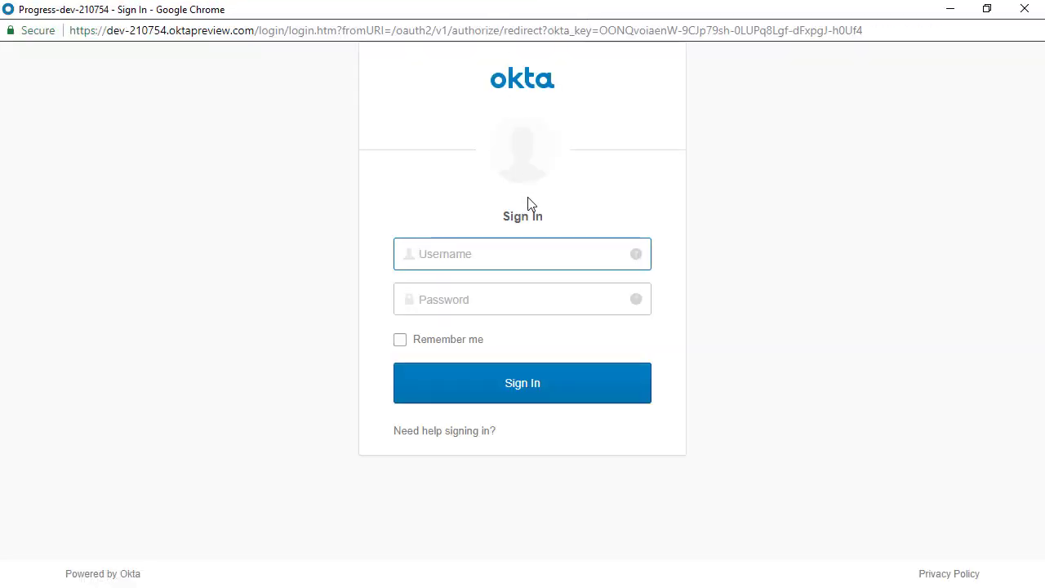
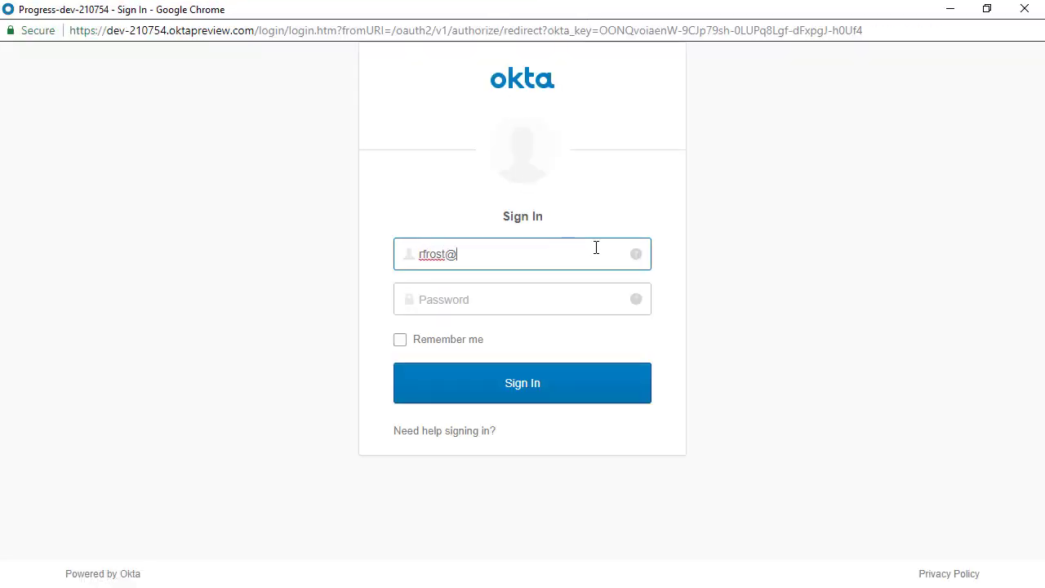
key(Tab)
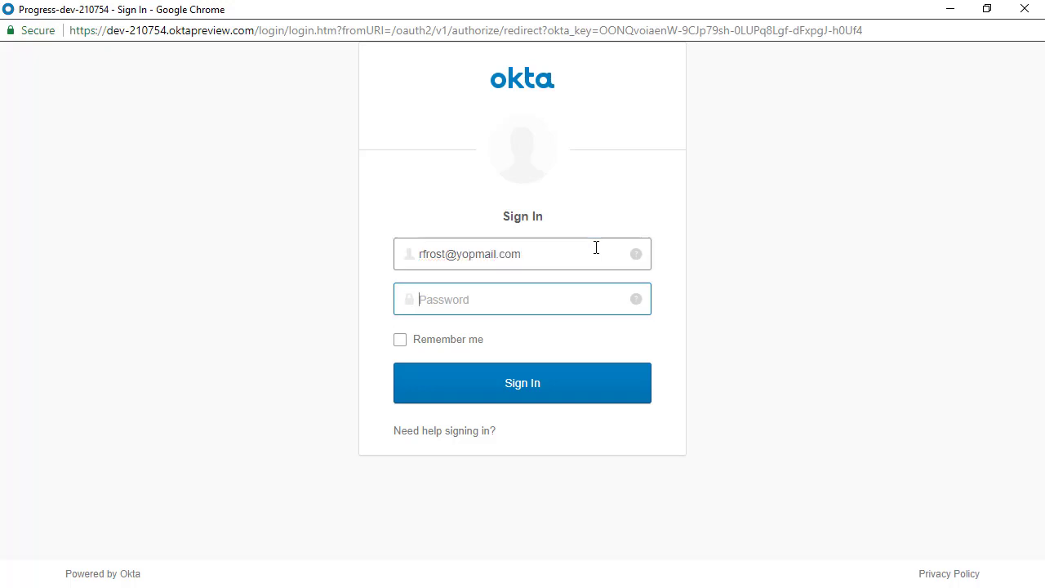
text(•••••••••••••)
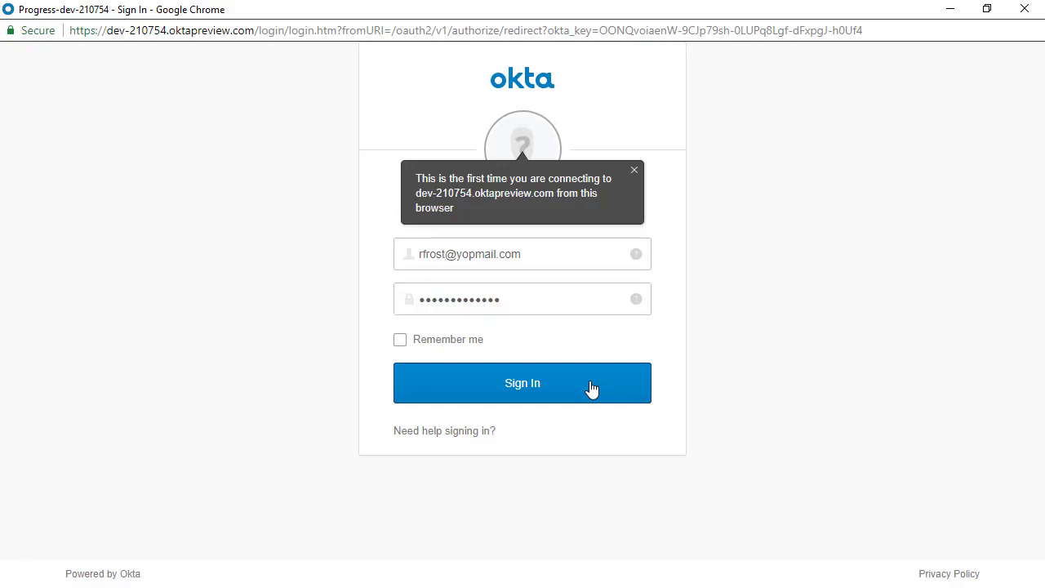
click(591, 389)
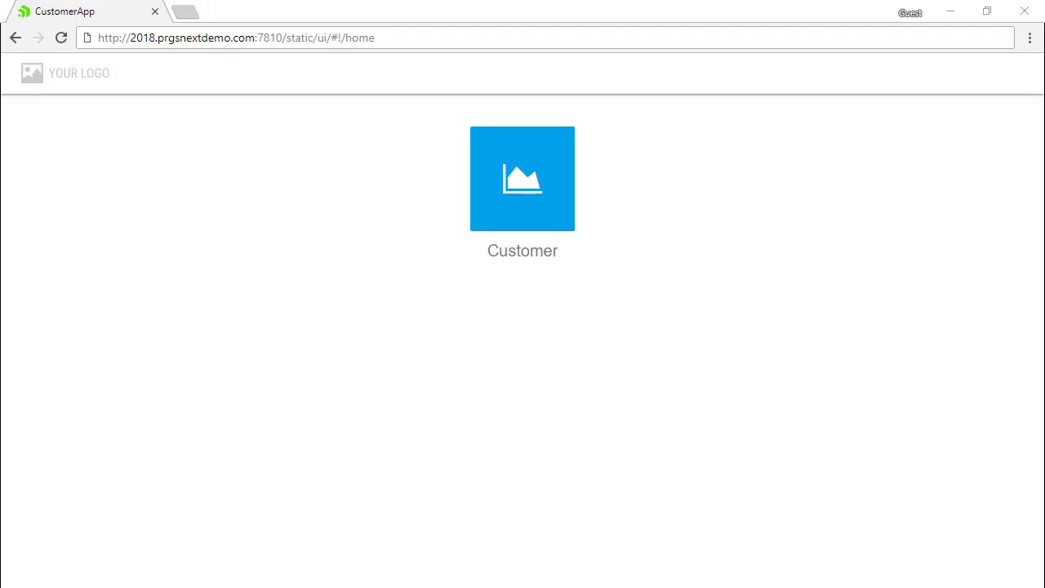
click(515, 190)
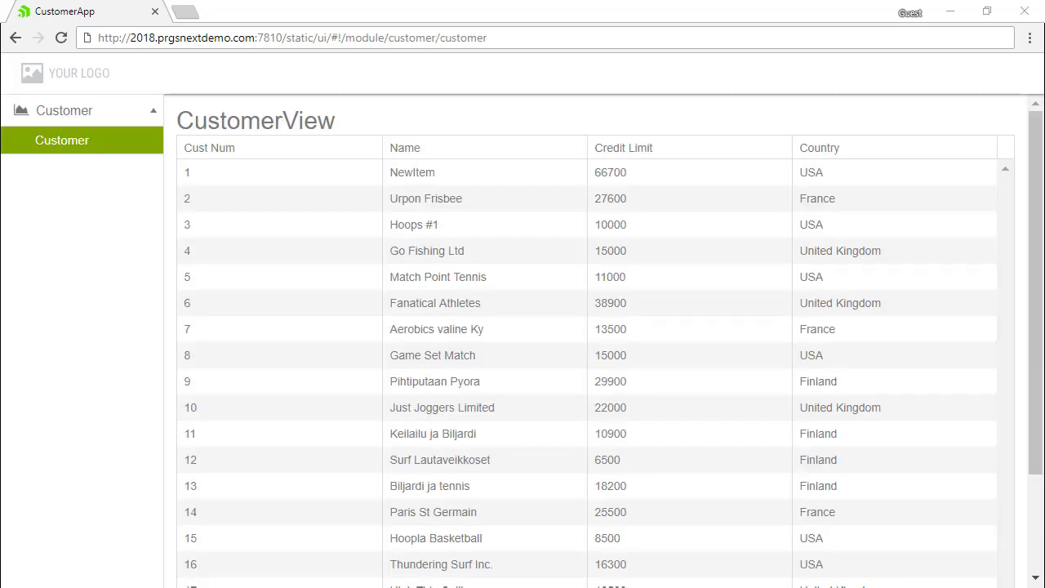